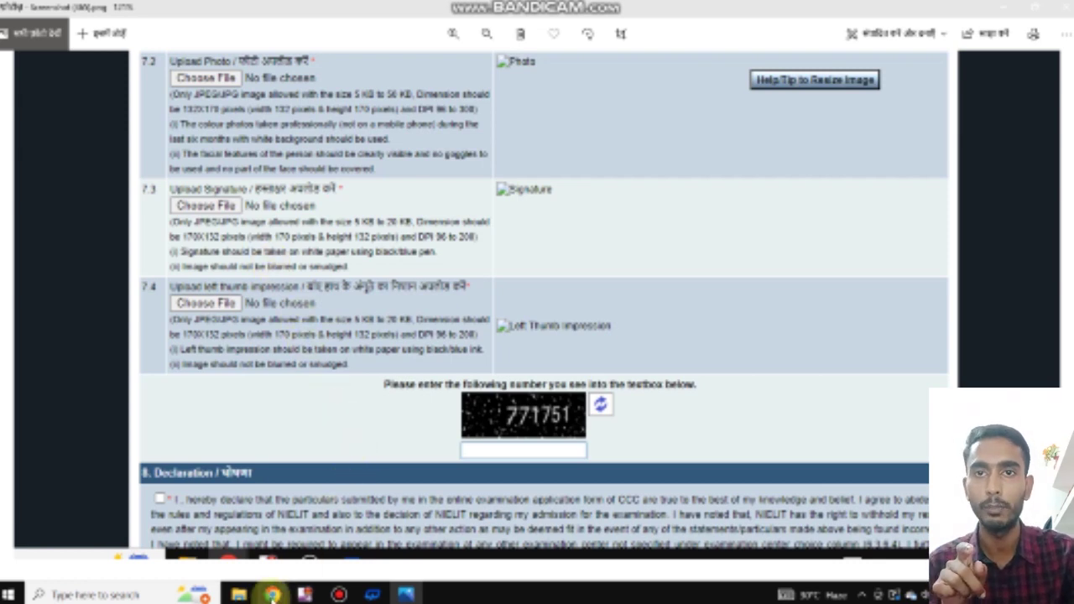
Switch to the Chrome incognito window, search for "imgresizer" and open the Image Resizer site at imageresizer.com.
{"action": "mouse_move", "coordinate": [273, 594]}
{"action": "left_click", "coordinate": [449, 554]}
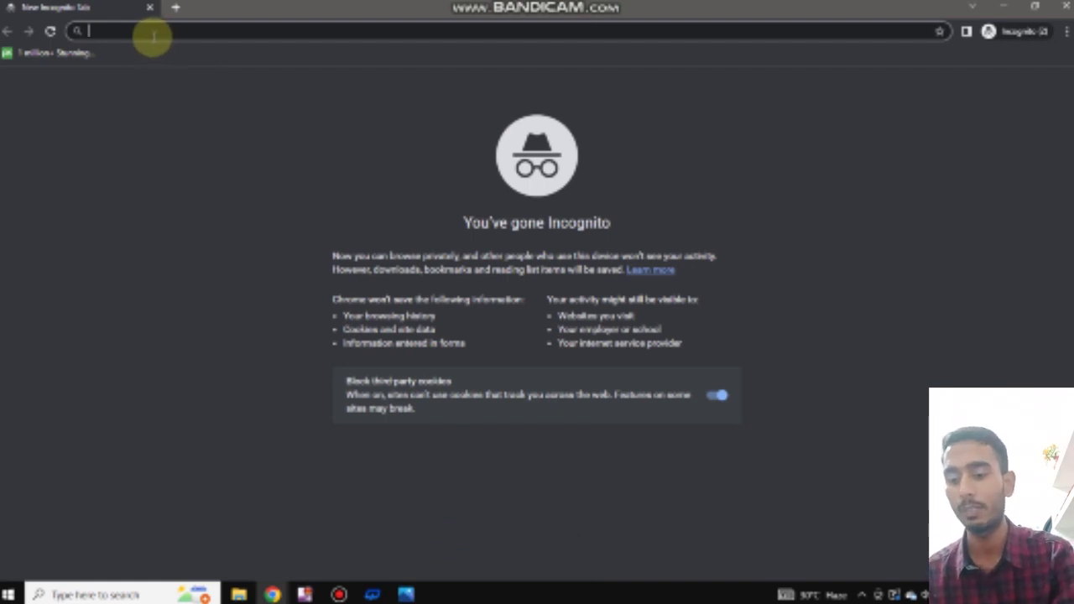
{"action": "type", "text": "img"}
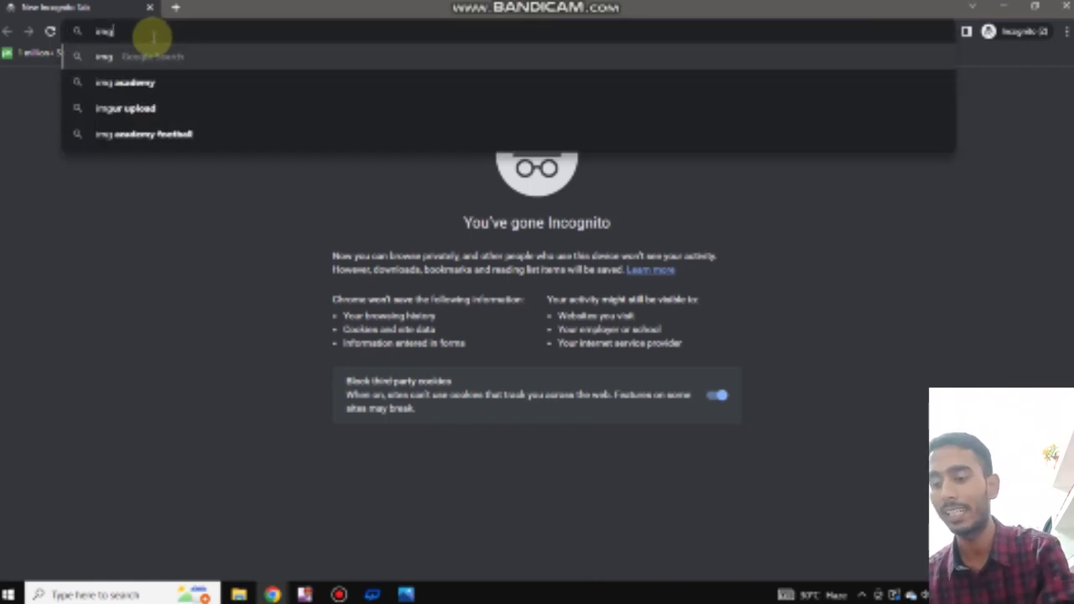
{"action": "type", "text": "res"}
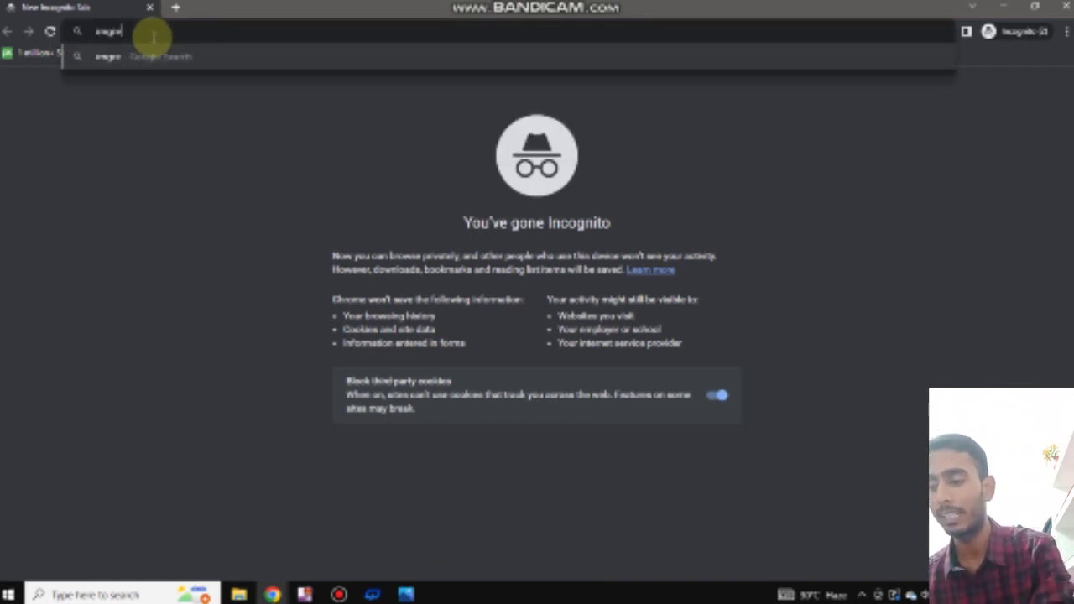
{"action": "type", "text": "izer"}
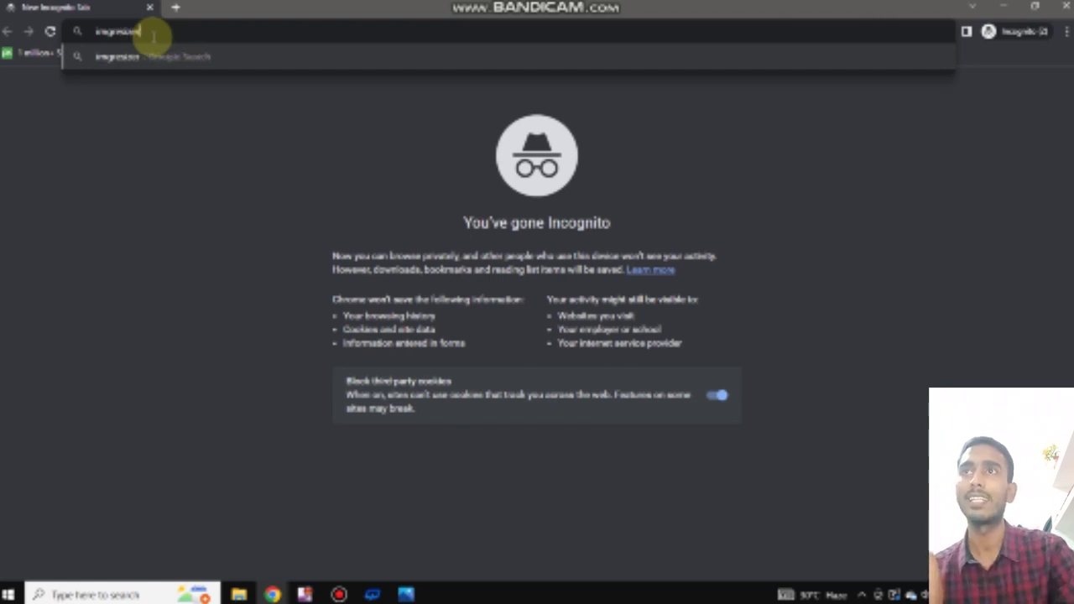
{"action": "key", "text": "Return"}
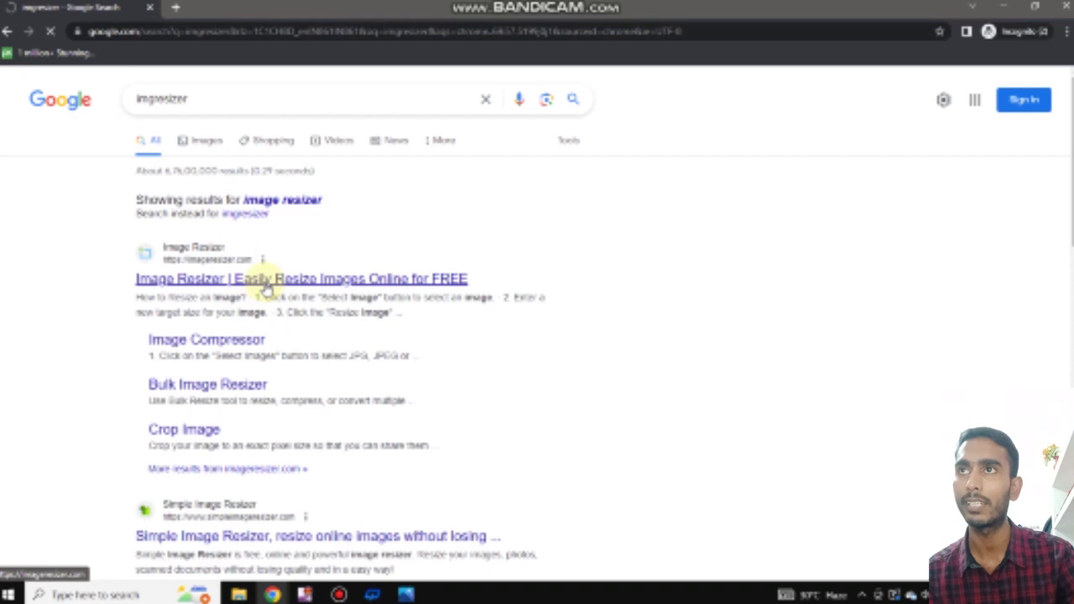
{"action": "left_click", "coordinate": [267, 285]}
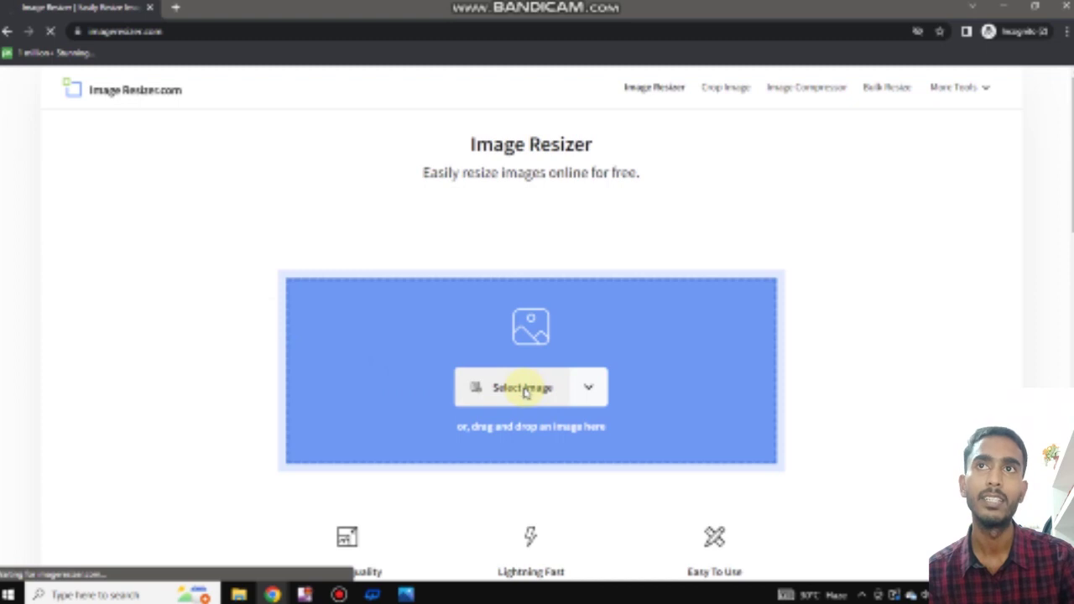
Upload photo.jpg from the ccc document folder to the image resizer.
{"action": "left_click", "coordinate": [524, 389]}
{"action": "left_click", "coordinate": [142, 120]}
{"action": "left_click", "coordinate": [921, 507]}
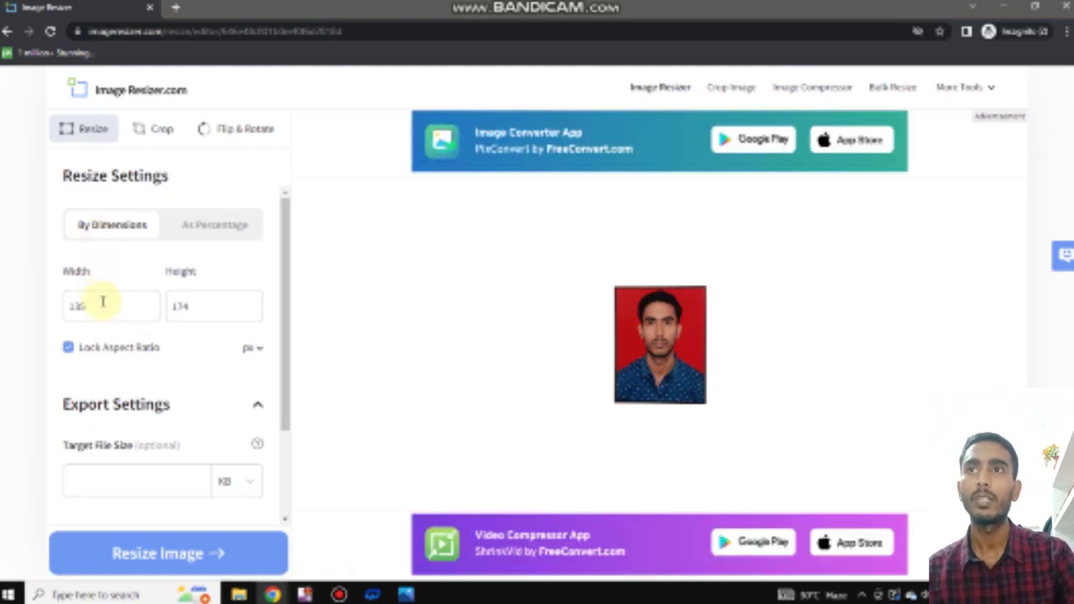
Set the photo's dimensions to 132 px wide by 170 px high and turn off the aspect ratio lock.
{"action": "double_click", "coordinate": [100, 309]}
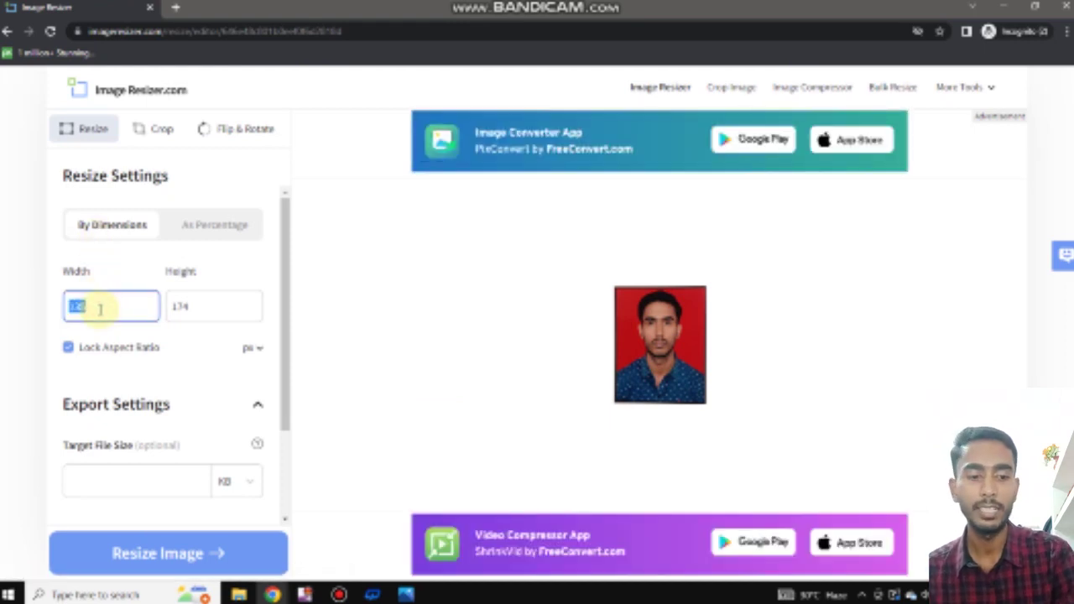
{"action": "type", "text": "4"}
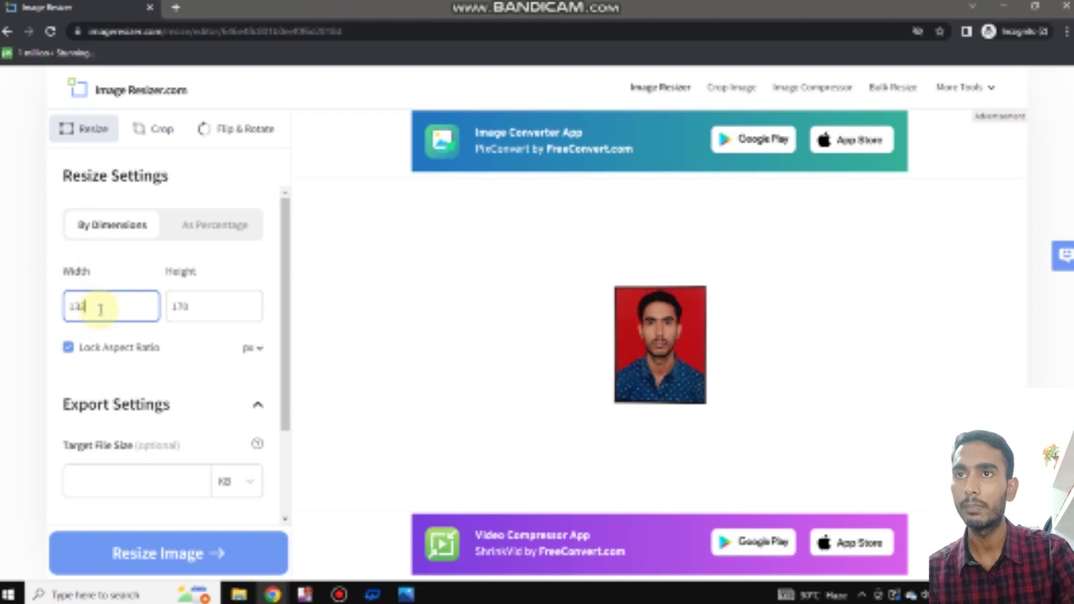
{"action": "double_click", "coordinate": [193, 308]}
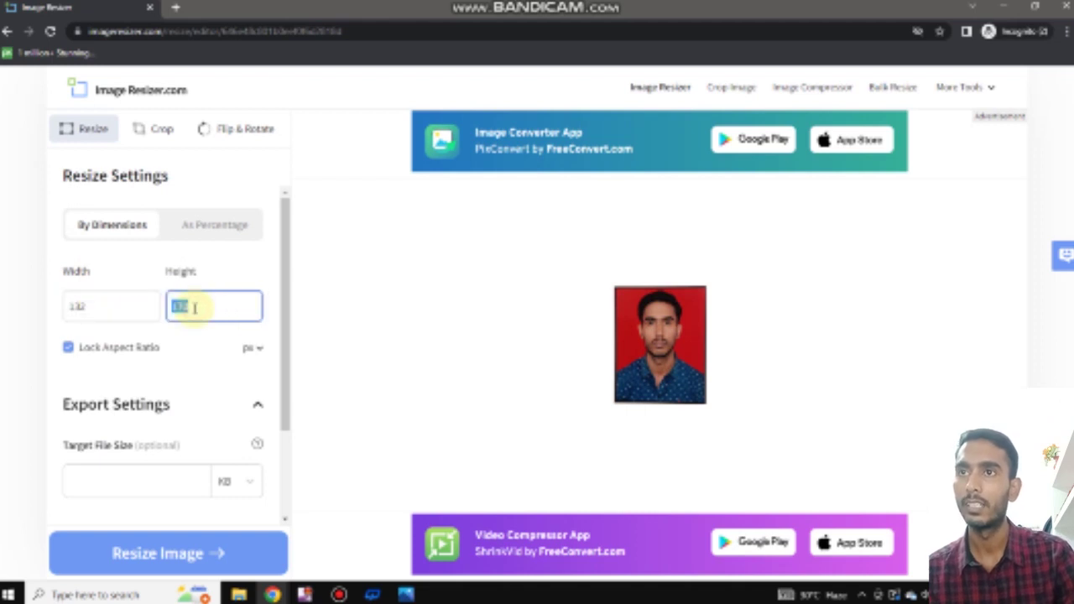
{"action": "left_click", "coordinate": [67, 347]}
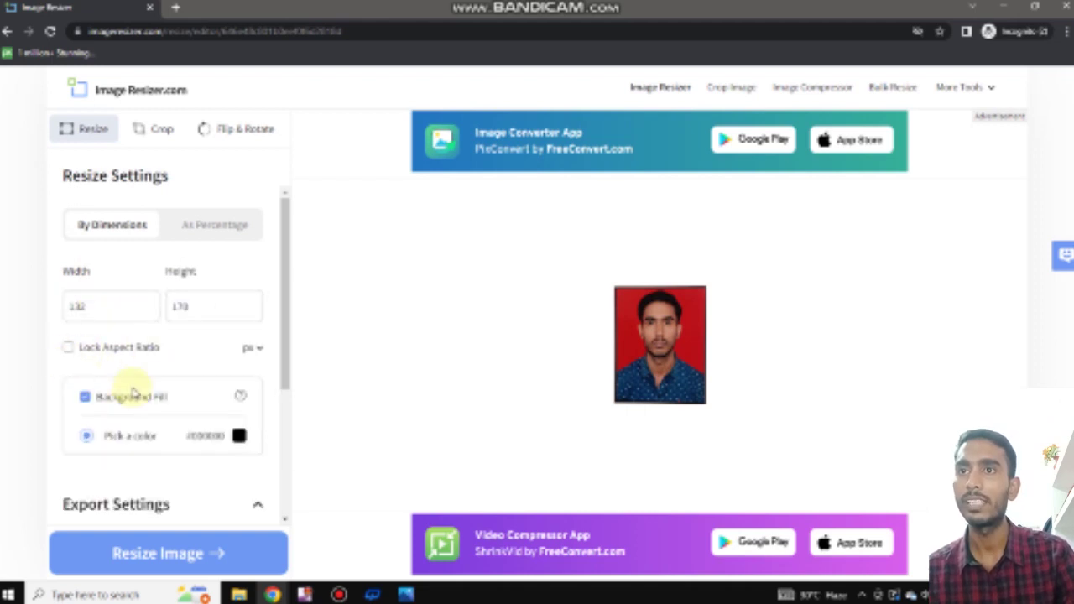
Set the photo's target file size to 35 KB and its export format to JPG.
{"action": "scroll", "coordinate": [133, 395], "scroll_direction": "down", "scroll_amount": 3}
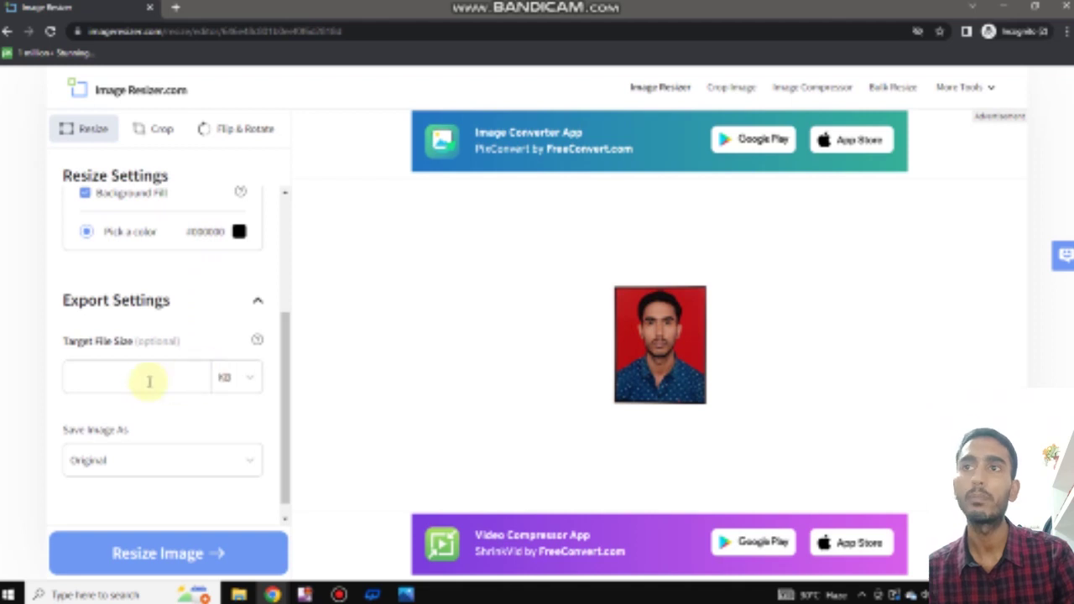
{"action": "left_click", "coordinate": [149, 382]}
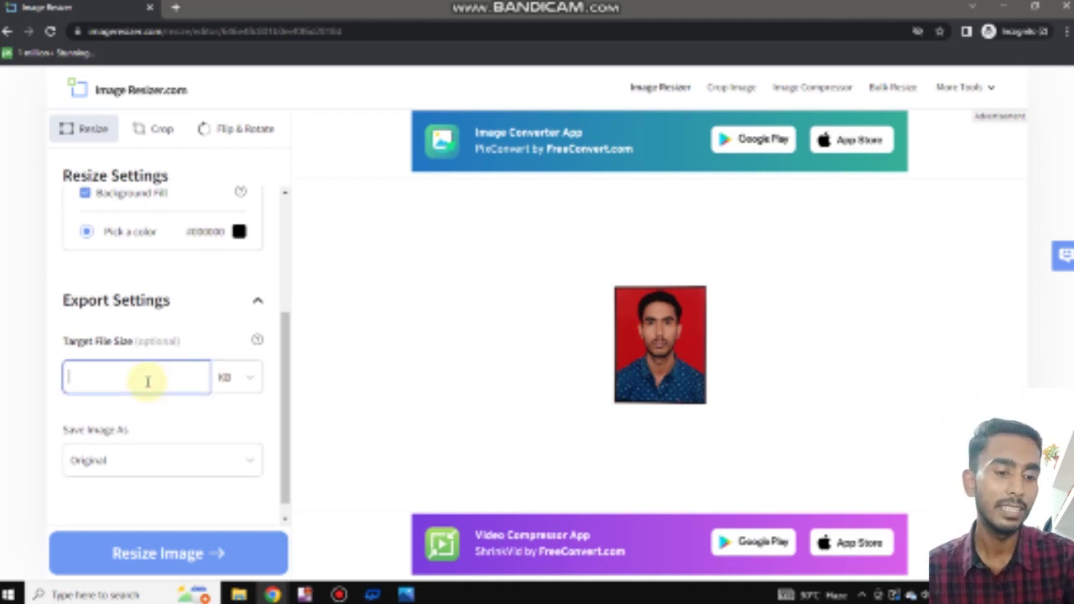
{"action": "type", "text": "35"}
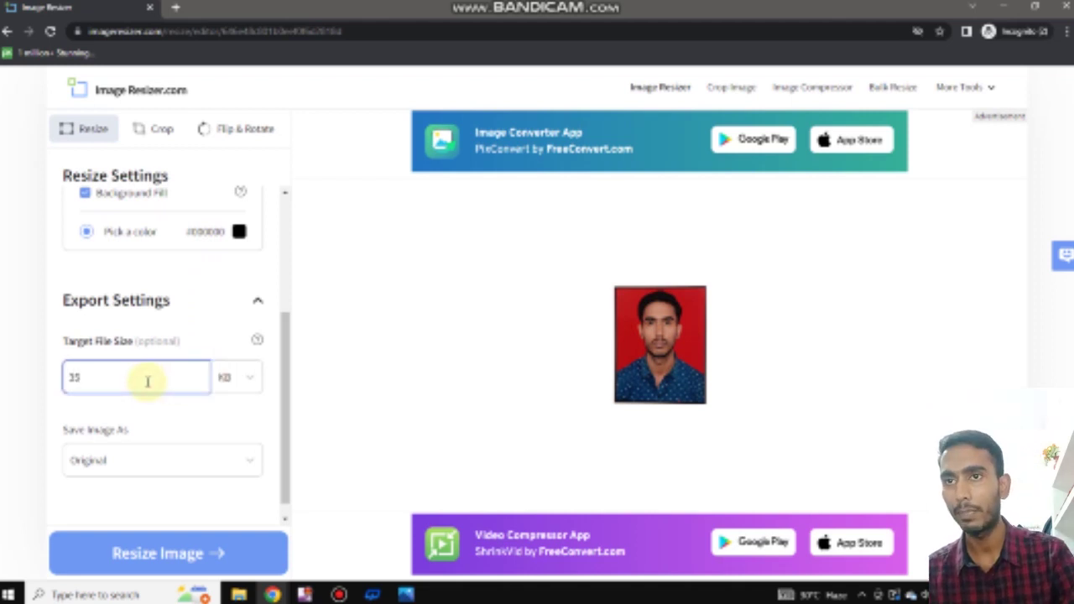
{"action": "left_click", "coordinate": [251, 463]}
{"action": "scroll", "coordinate": [178, 494], "scroll_direction": "down", "scroll_amount": 1}
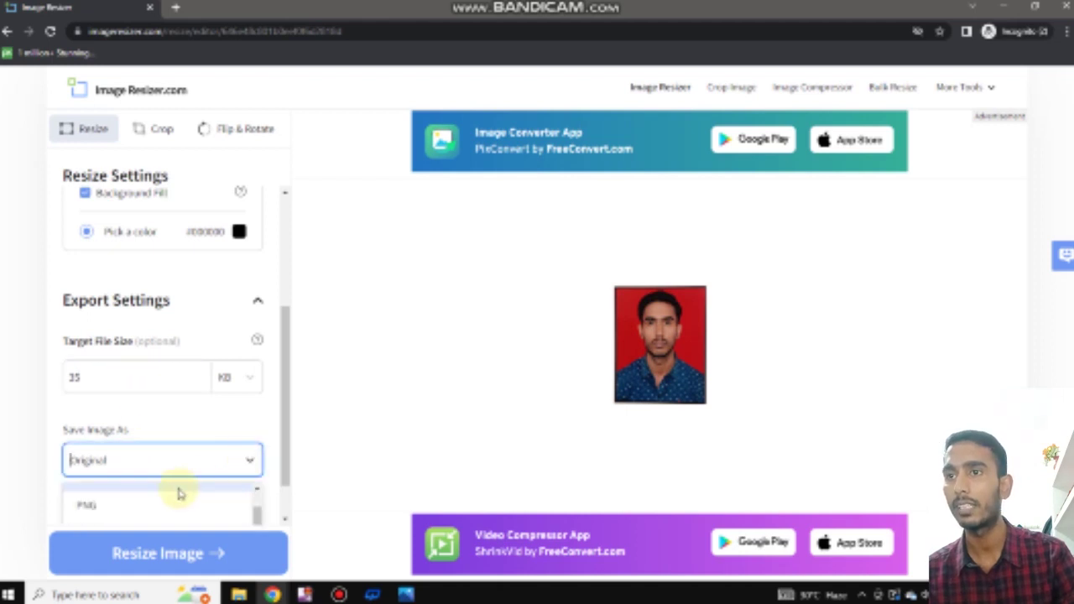
{"action": "scroll", "coordinate": [120, 500], "scroll_direction": "up", "scroll_amount": 1}
{"action": "left_click", "coordinate": [105, 502]}
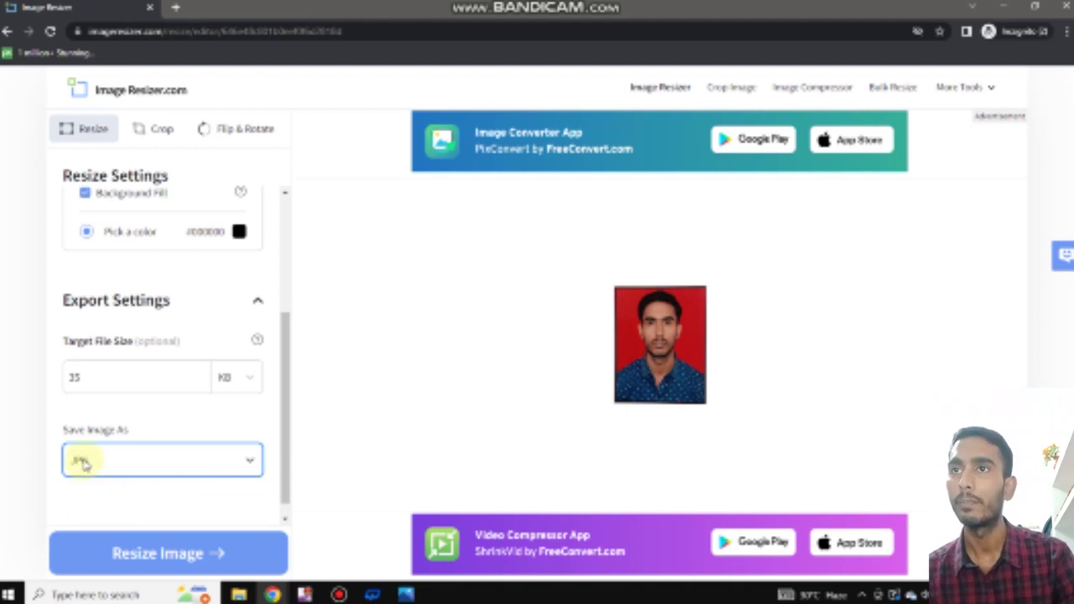
Resize the photo with the chosen settings and download the resulting image.
{"action": "scroll", "coordinate": [131, 302], "scroll_direction": "up", "scroll_amount": 2}
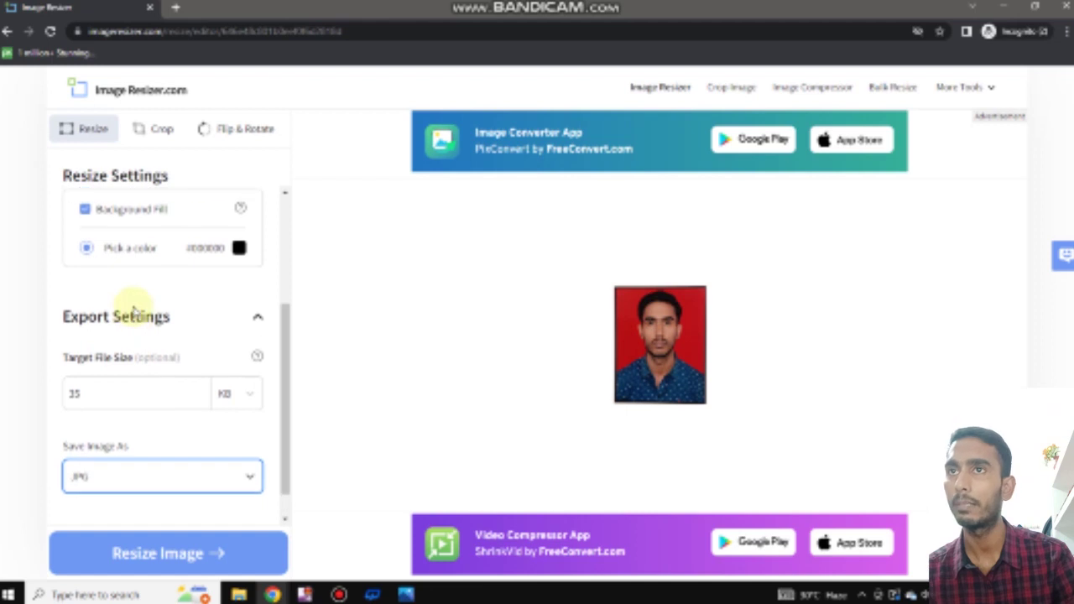
{"action": "scroll", "coordinate": [151, 492], "scroll_direction": "down", "scroll_amount": 2}
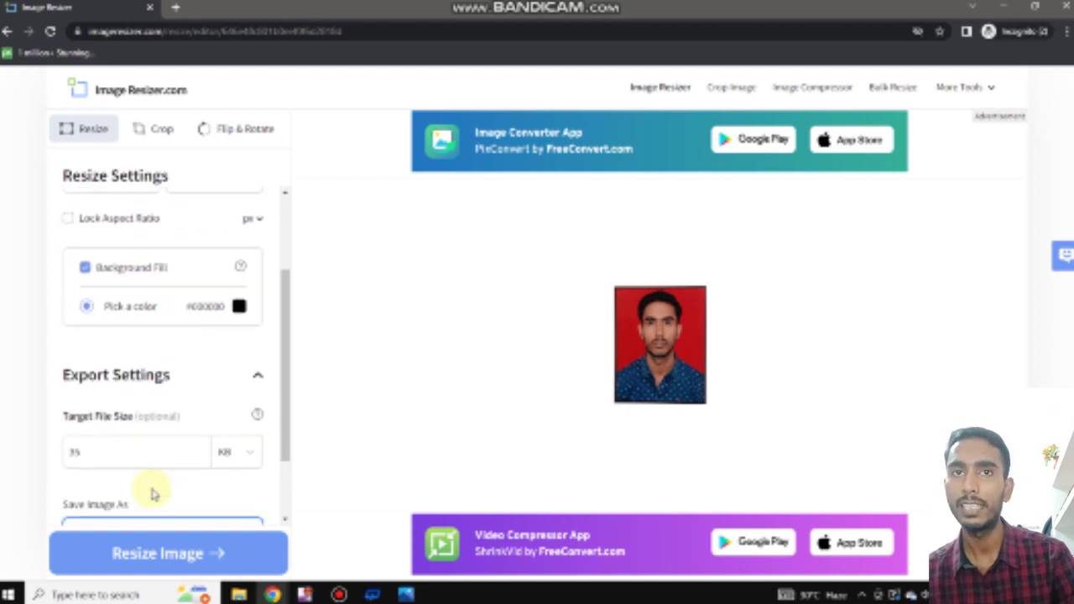
{"action": "left_click", "coordinate": [158, 564]}
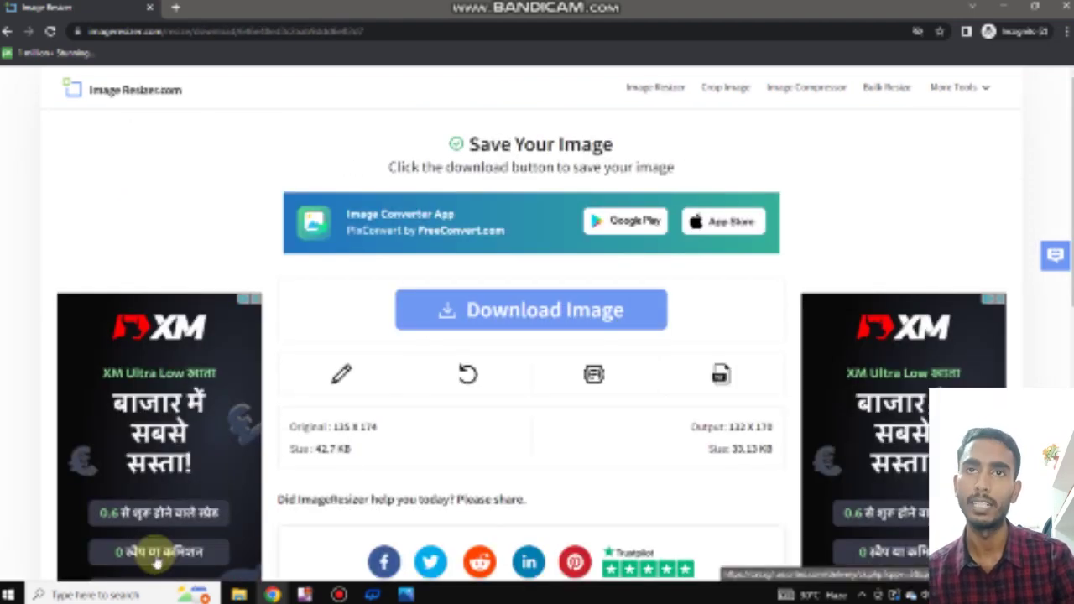
{"action": "left_click", "coordinate": [444, 317]}
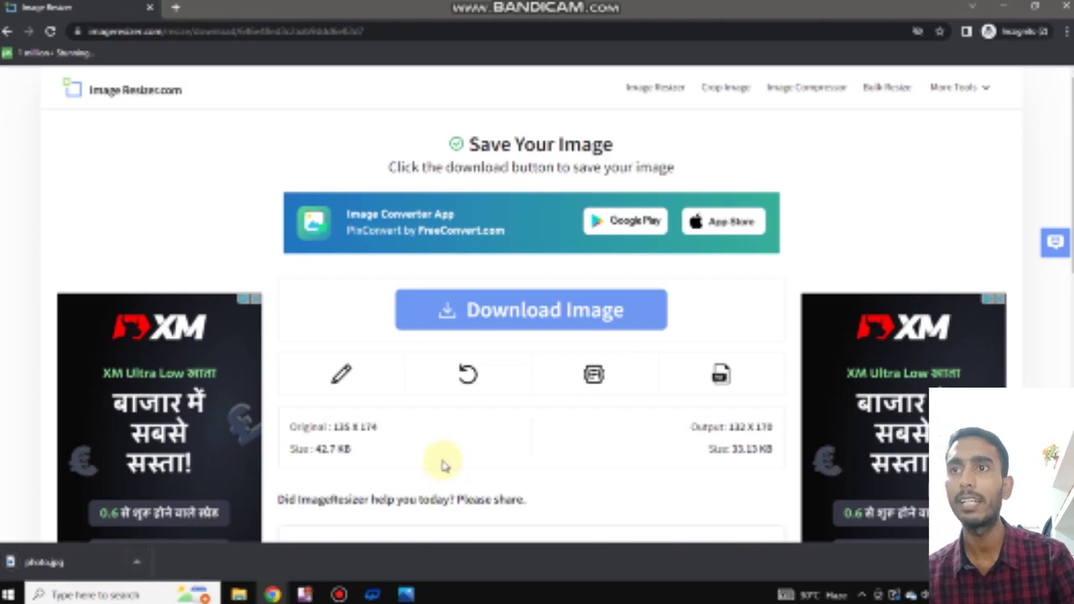
Examine the file size, pixel dimensions and resolution of photo.jpg in the Downloads folder through its file properties.
{"action": "key", "text": "super+e"}
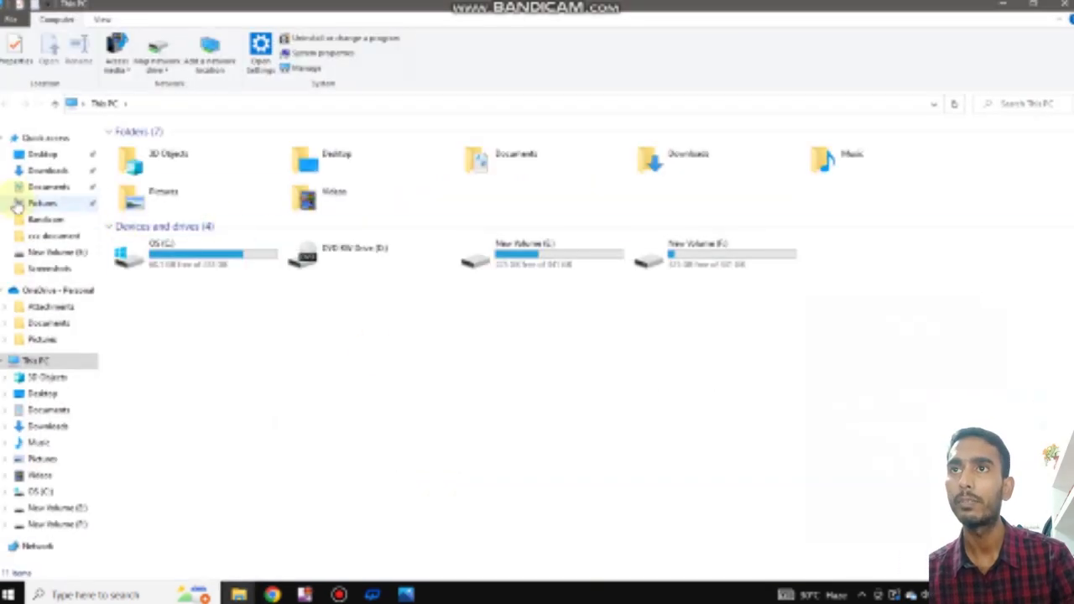
{"action": "left_click", "coordinate": [46, 170]}
{"action": "left_click", "coordinate": [141, 164]}
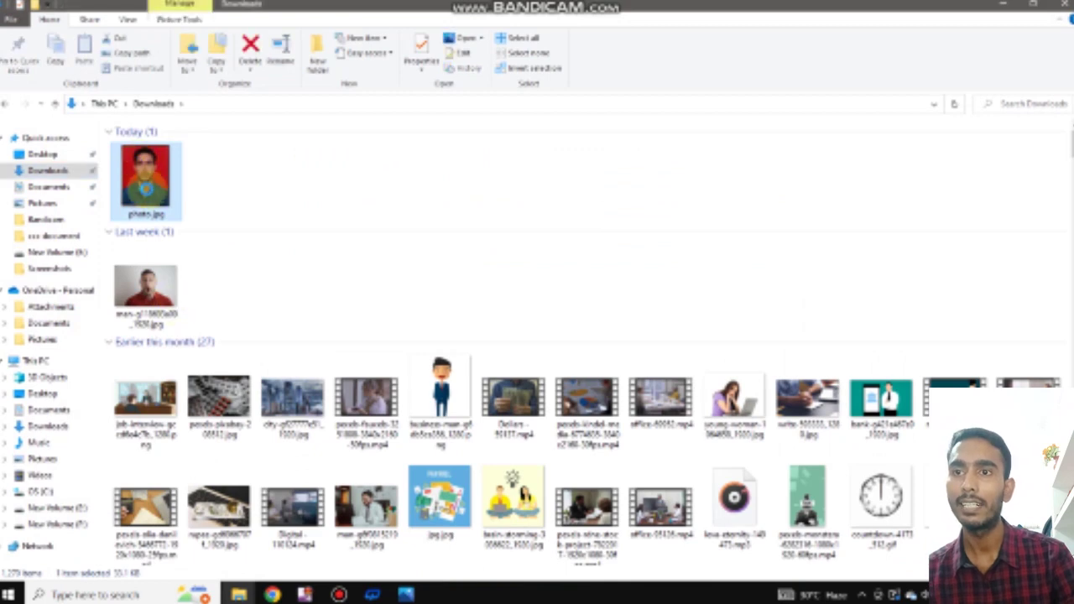
{"action": "right_click", "coordinate": [138, 180]}
{"action": "left_click", "coordinate": [186, 572]}
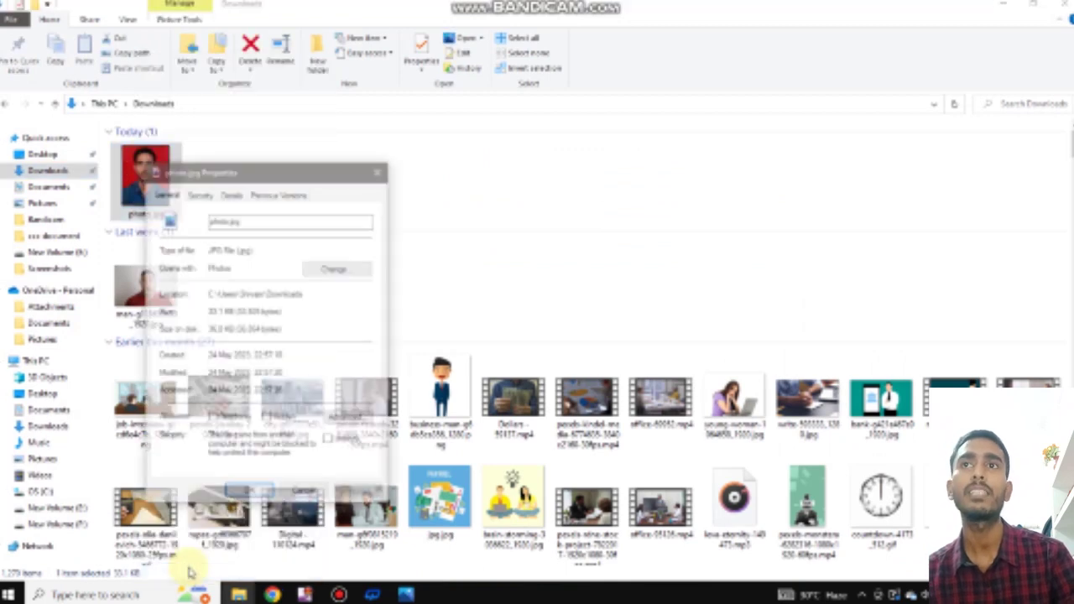
{"action": "left_click_drag", "start_coordinate": [252, 169], "coordinate": [348, 68]}
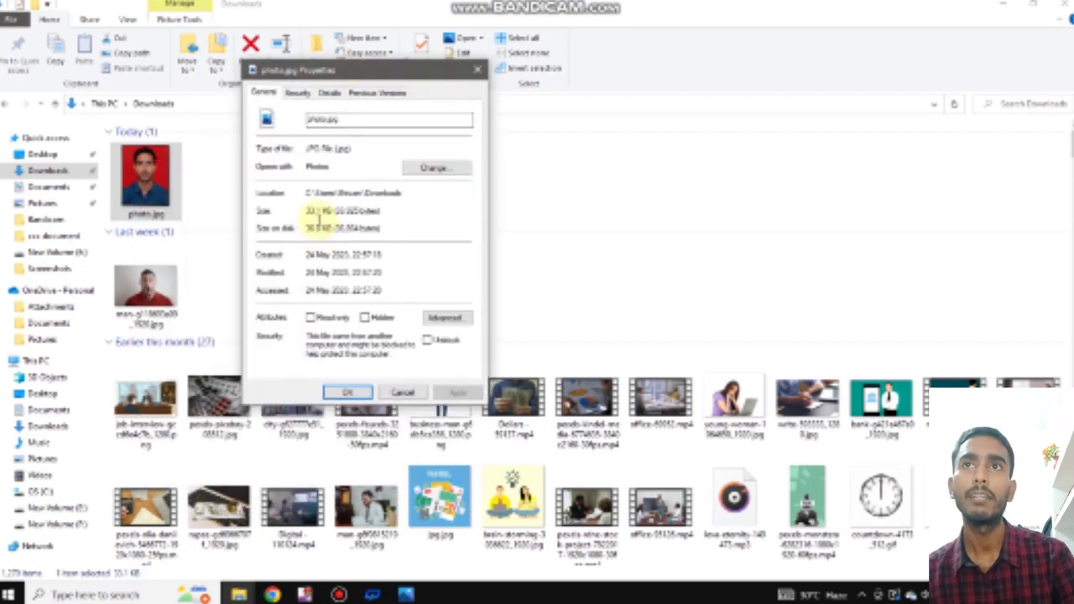
{"action": "left_click", "coordinate": [329, 93]}
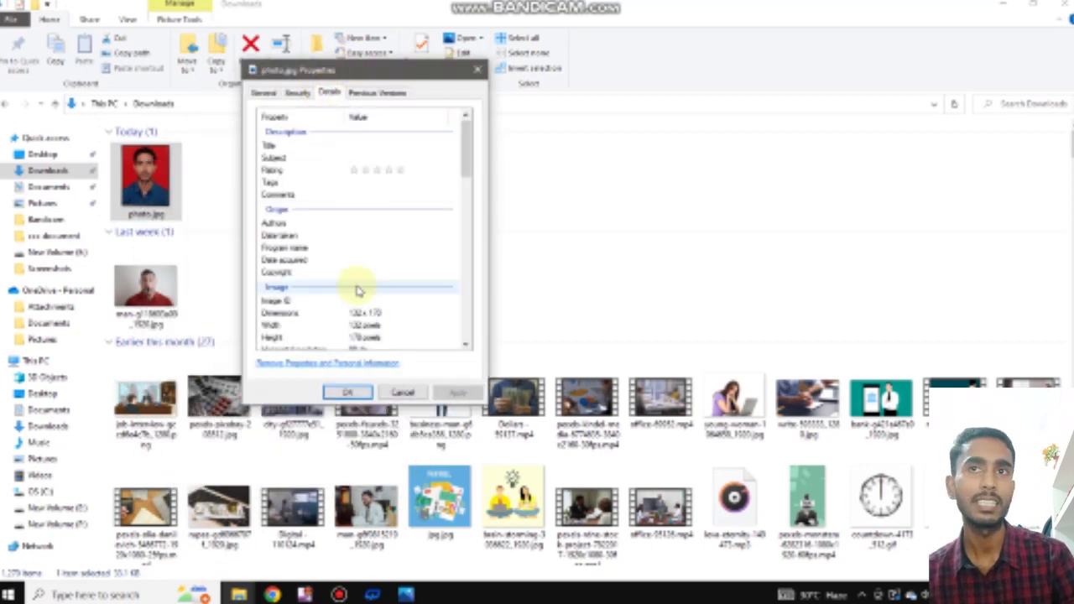
{"action": "scroll", "coordinate": [359, 290], "scroll_direction": "down", "scroll_amount": 1}
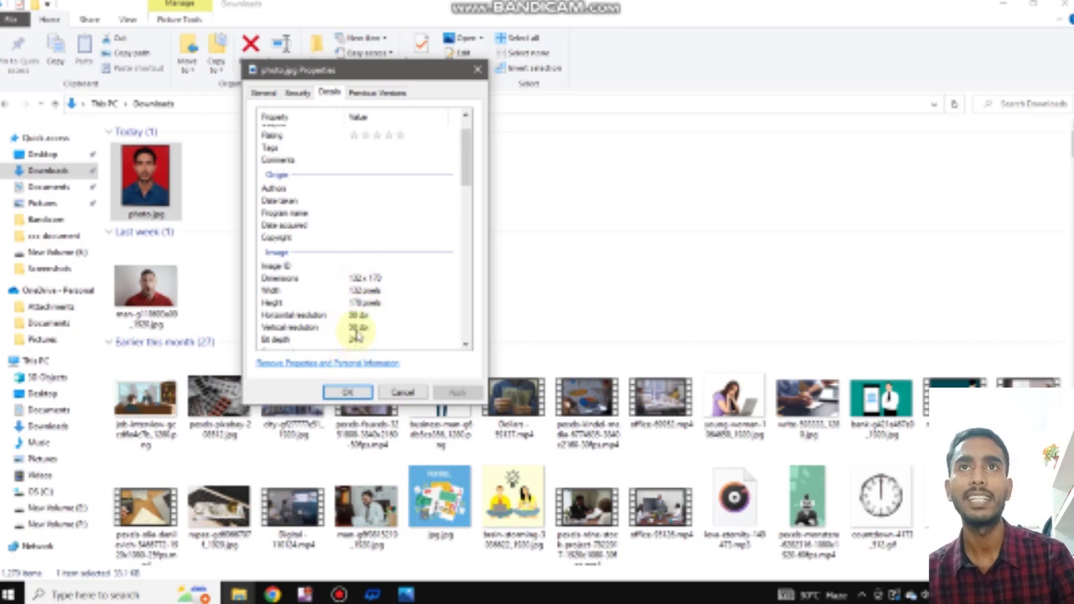
{"action": "left_click", "coordinate": [478, 70]}
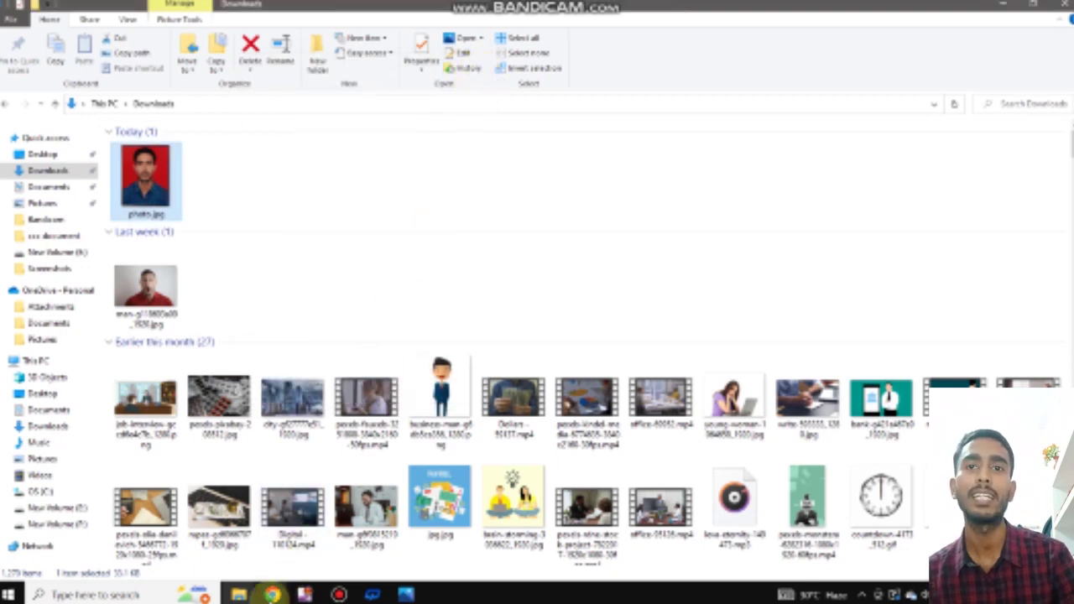
Switch back to the Image Resizer page in Chrome, return to its upload page and upload sign.jpeg.
{"action": "mouse_move", "coordinate": [272, 595]}
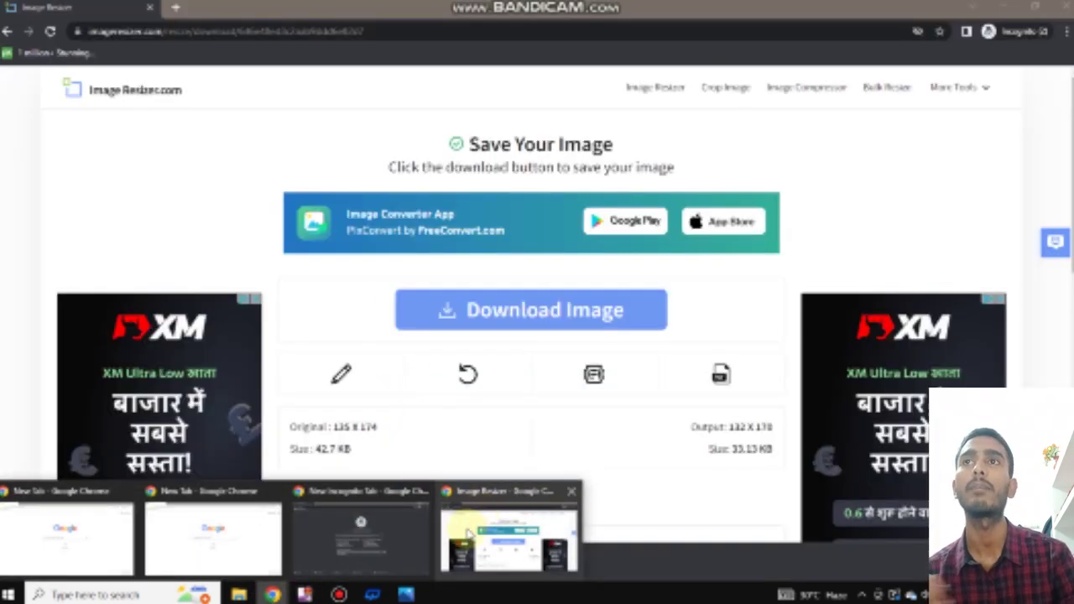
{"action": "left_click", "coordinate": [468, 534]}
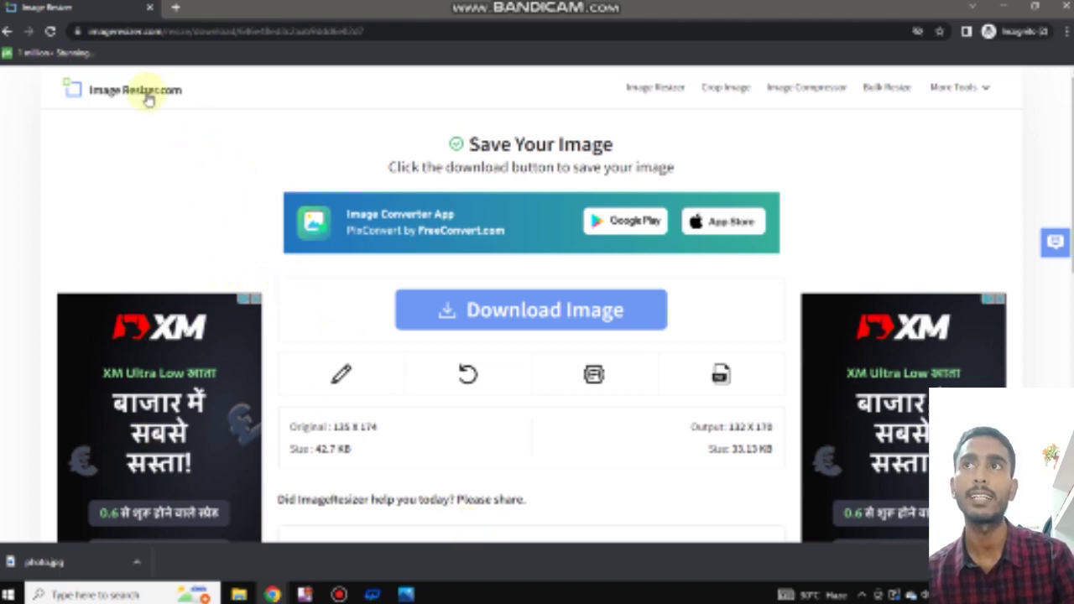
{"action": "left_click", "coordinate": [7, 31]}
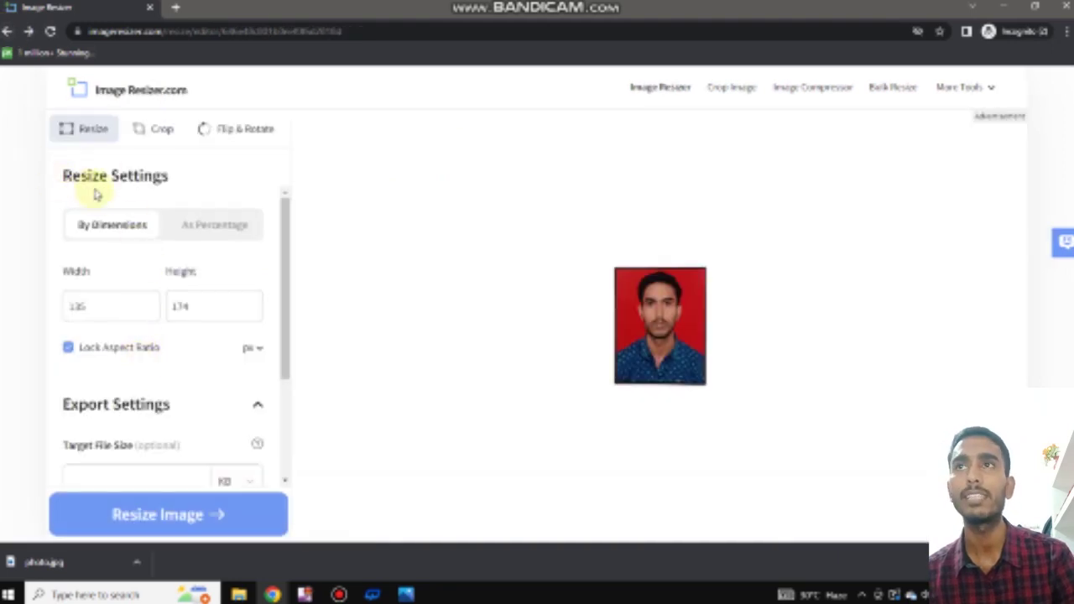
{"action": "left_click", "coordinate": [7, 31]}
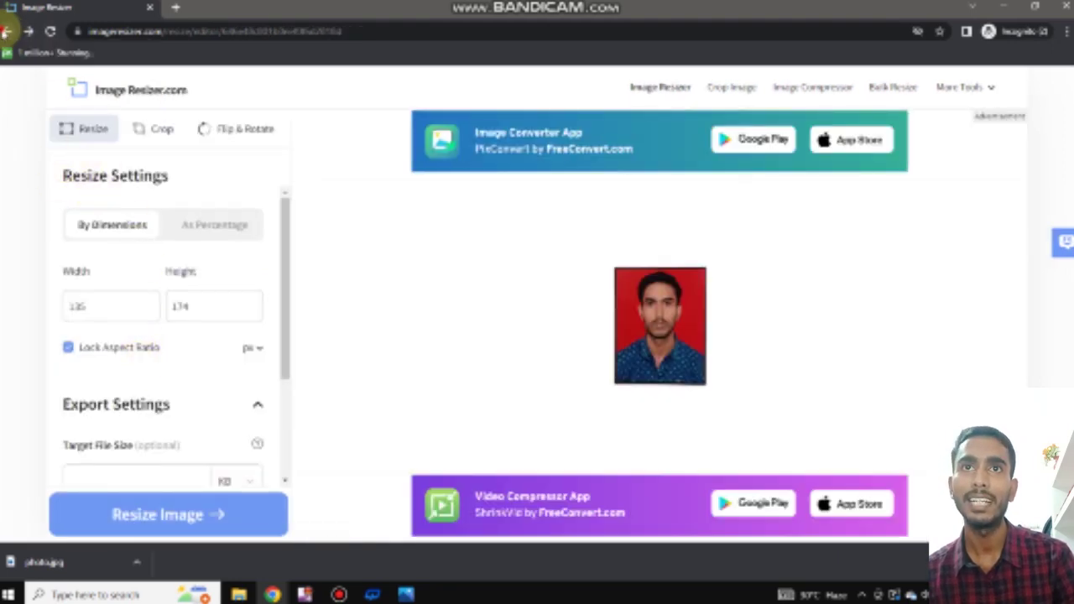
{"action": "left_click", "coordinate": [515, 179]}
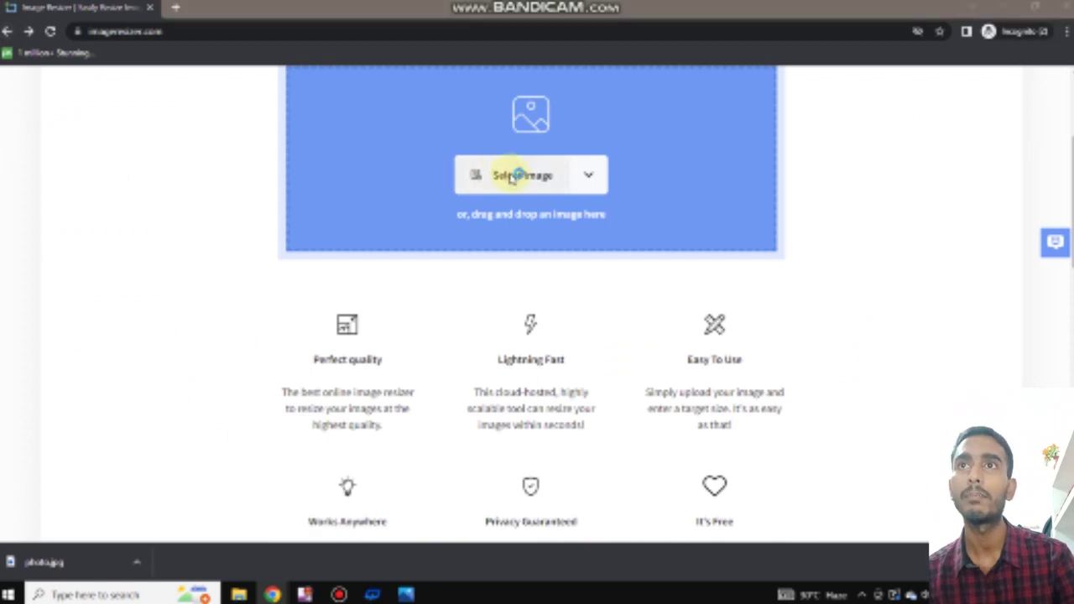
{"action": "left_click", "coordinate": [225, 131]}
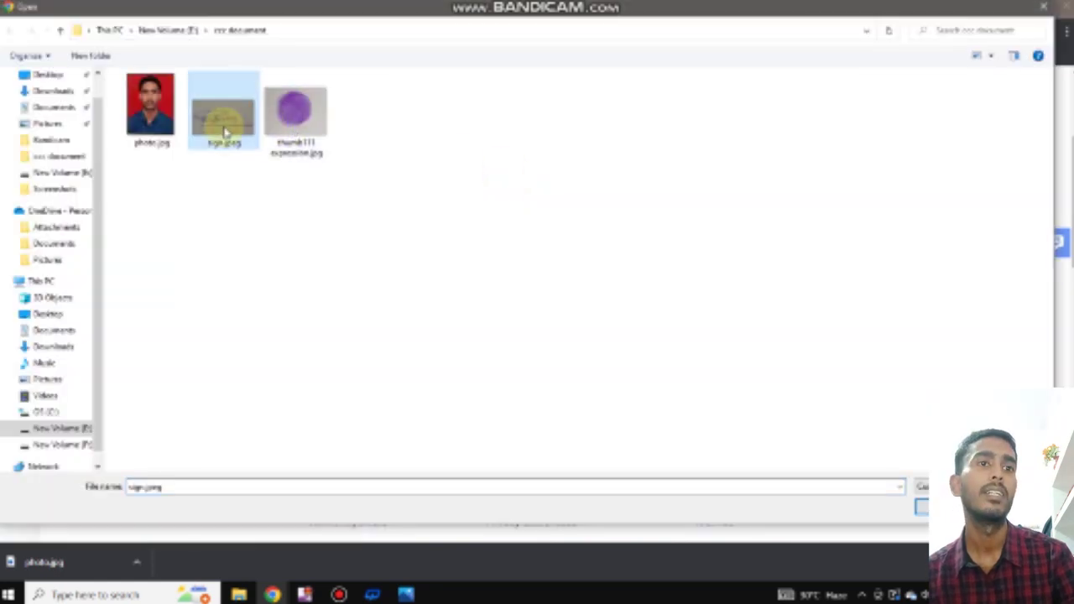
{"action": "left_click", "coordinate": [920, 507]}
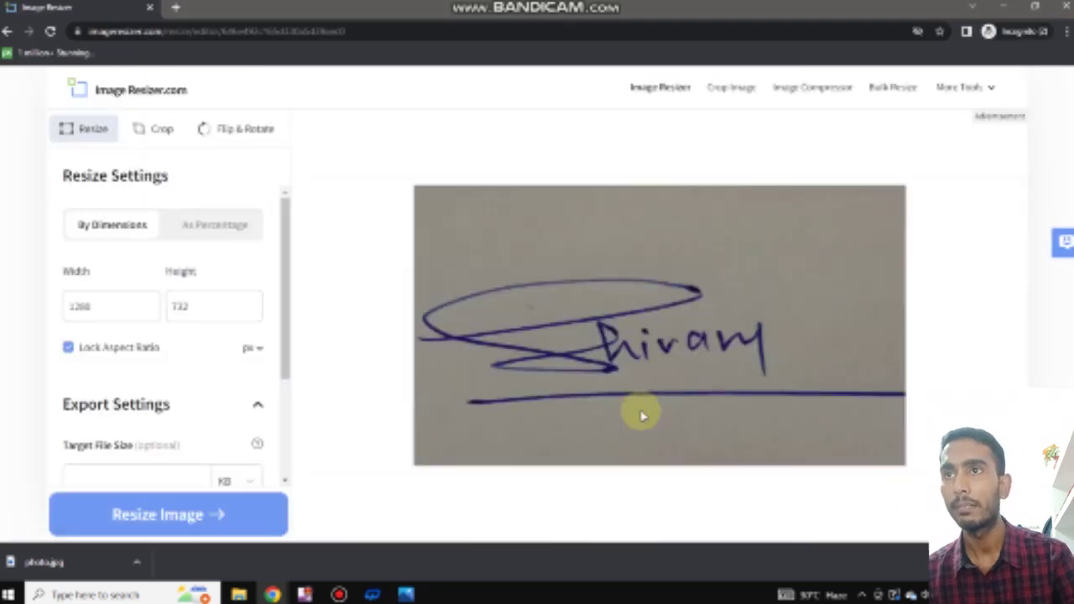
Unlock the signature image's aspect ratio and set its dimensions to 170 px wide by 132 px high.
{"action": "left_click", "coordinate": [69, 349]}
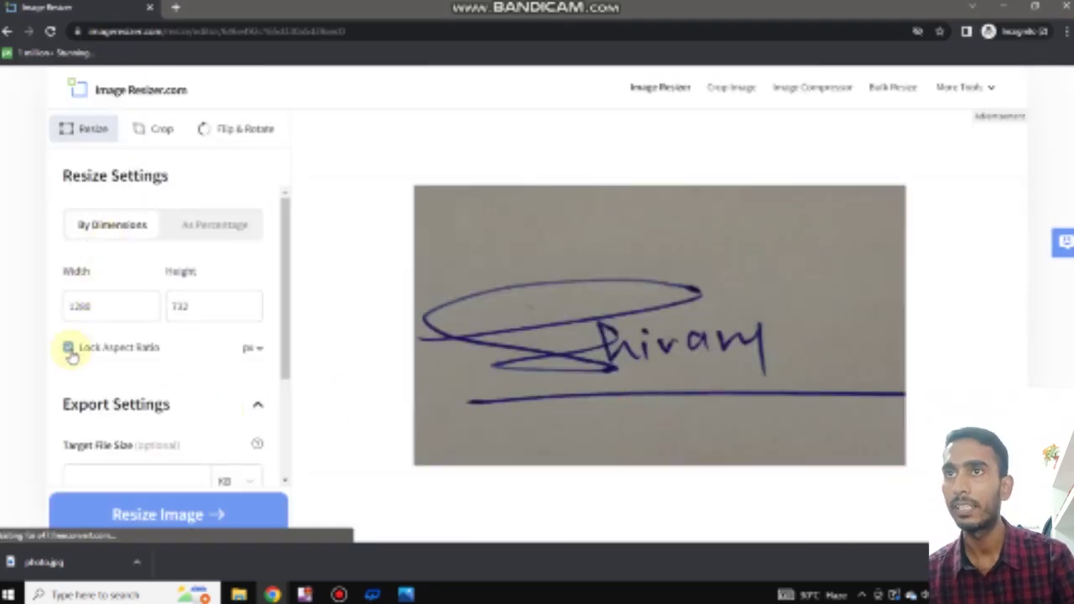
{"action": "left_click", "coordinate": [88, 302]}
{"action": "double_click", "coordinate": [94, 307]}
{"action": "type", "text": "8"}
{"action": "type", "text": "70"}
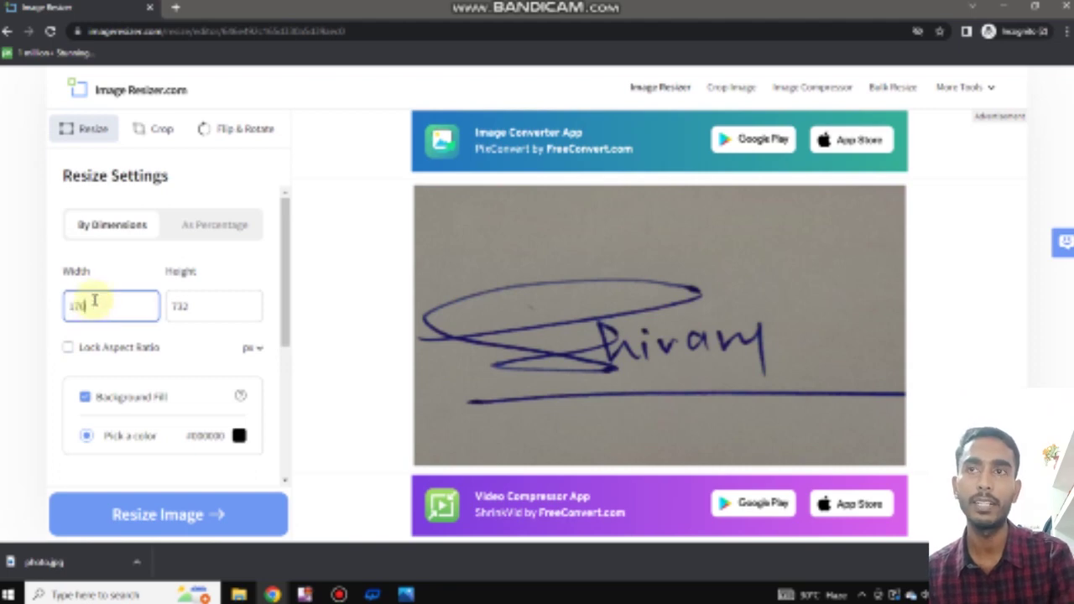
{"action": "double_click", "coordinate": [215, 302]}
{"action": "type", "text": "1"}
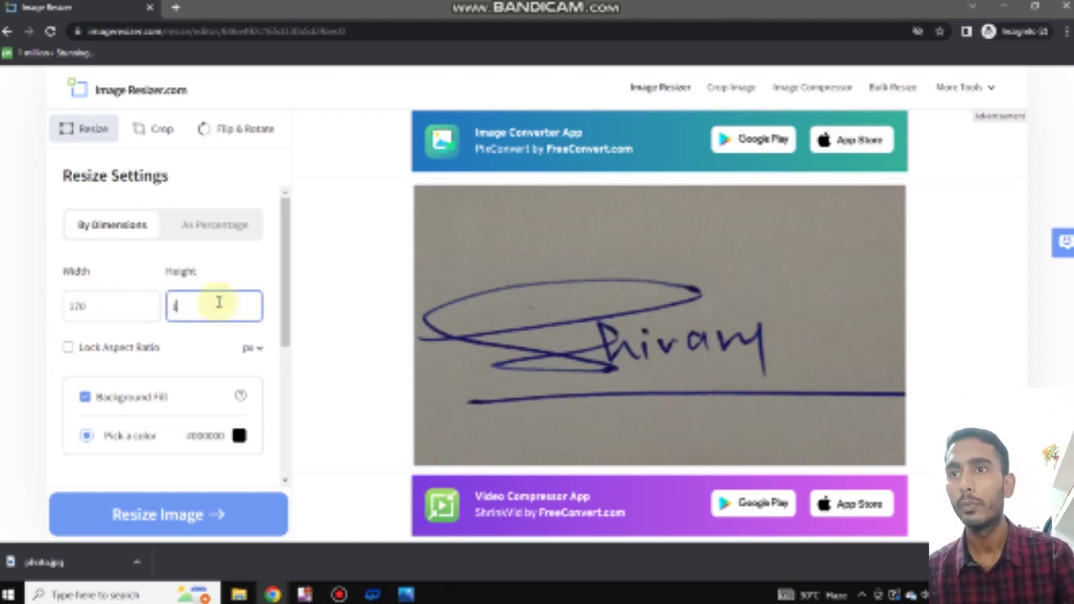
{"action": "type", "text": "32"}
Set the signature's target file size to 16 KB and its export format to JPG.
{"action": "scroll", "coordinate": [197, 386], "scroll_direction": "down", "scroll_amount": 2}
{"action": "left_click", "coordinate": [187, 443]}
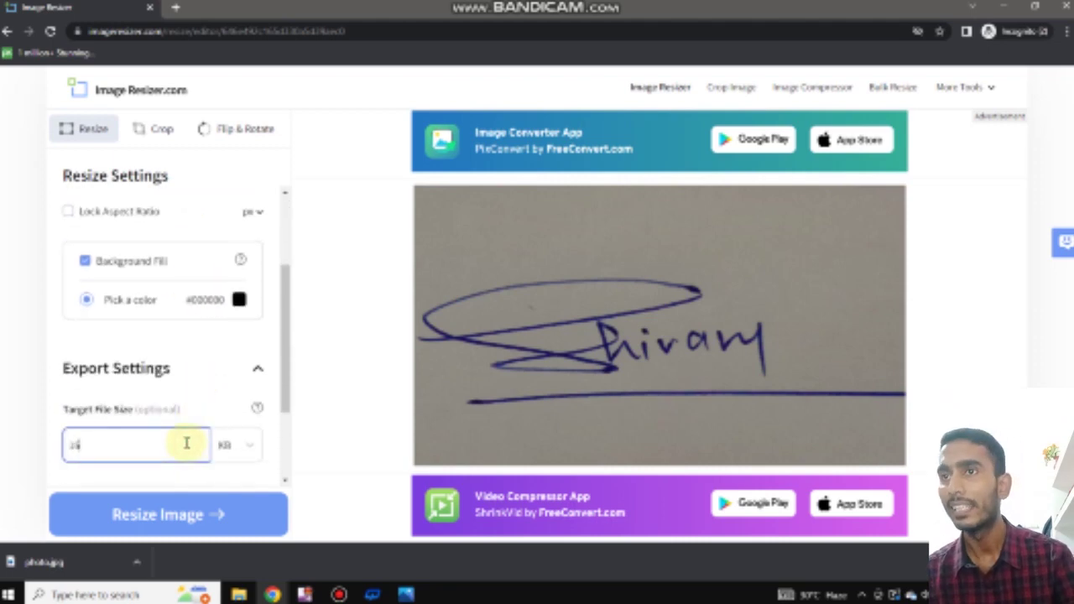
{"action": "type", "text": "2"}
{"action": "scroll", "coordinate": [183, 442], "scroll_direction": "down", "scroll_amount": 2}
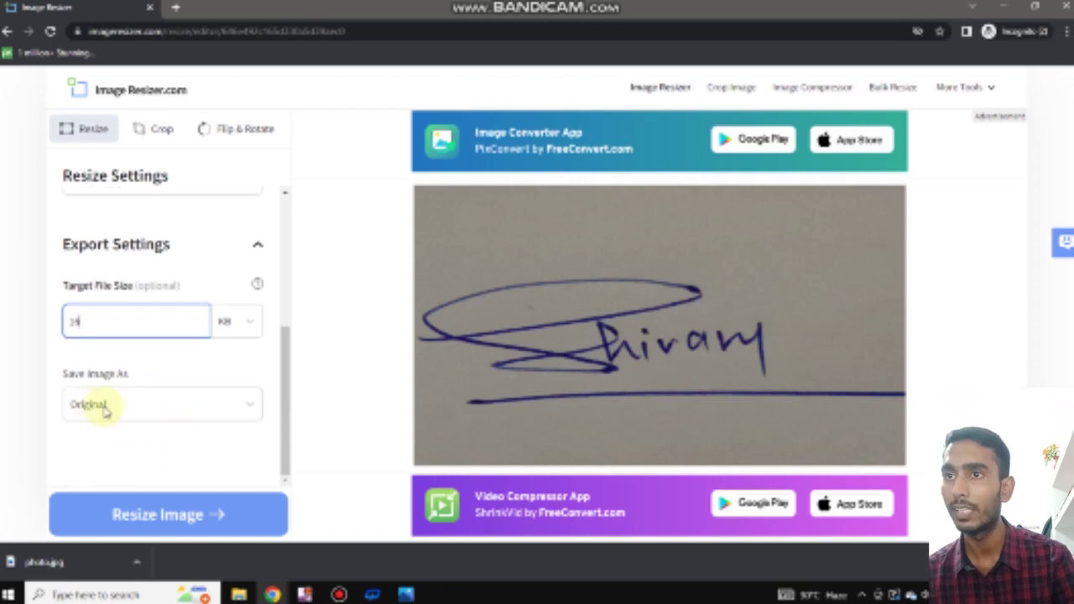
{"action": "left_click", "coordinate": [109, 406]}
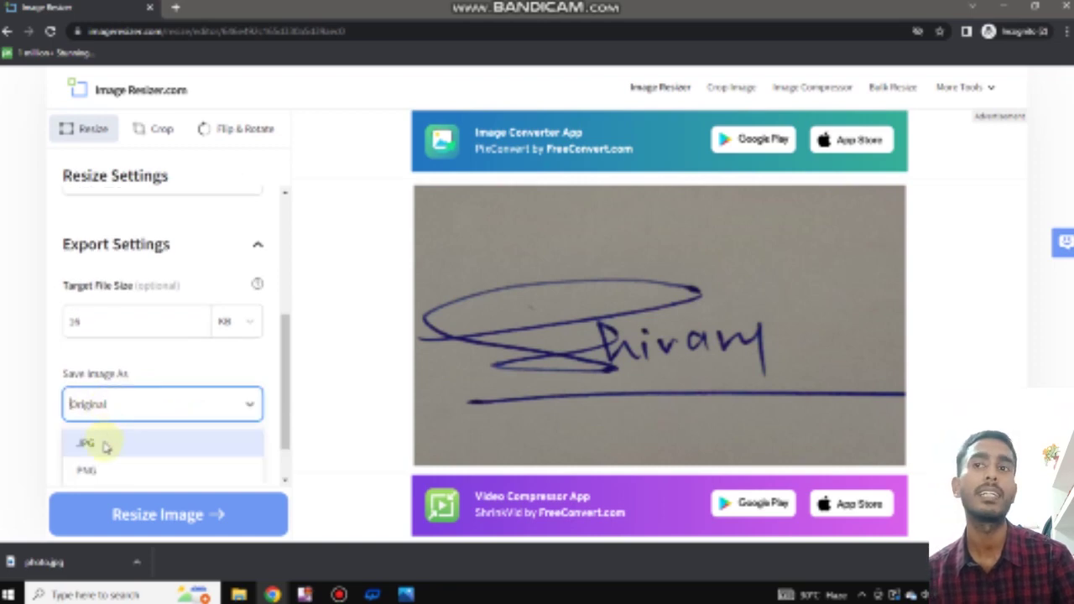
{"action": "left_click", "coordinate": [104, 443]}
Resize the signature with the chosen settings and download the resulting image.
{"action": "left_click", "coordinate": [158, 513]}
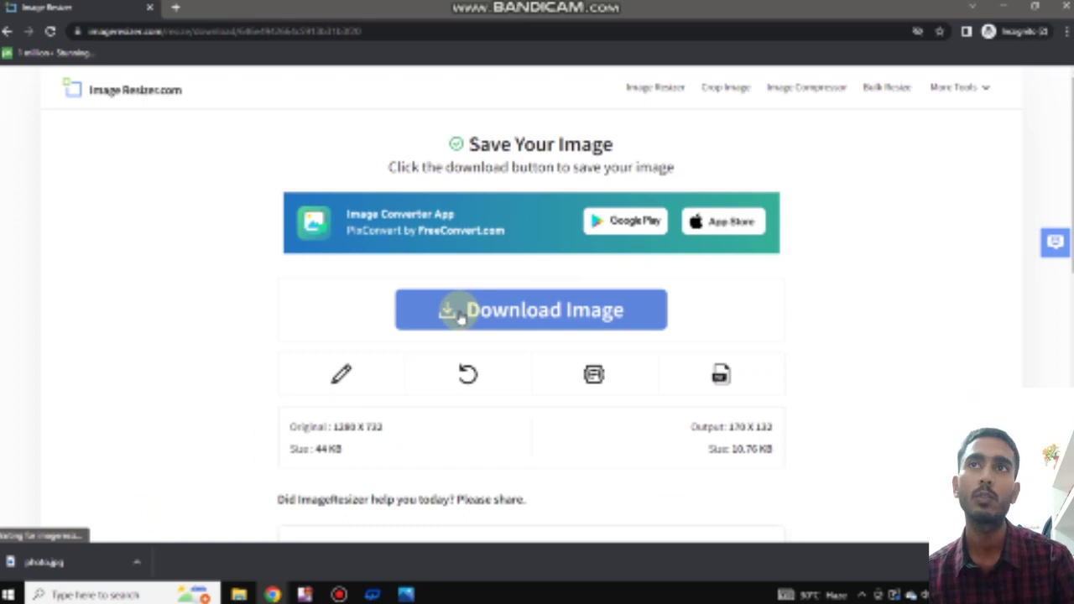
{"action": "left_click", "coordinate": [460, 314]}
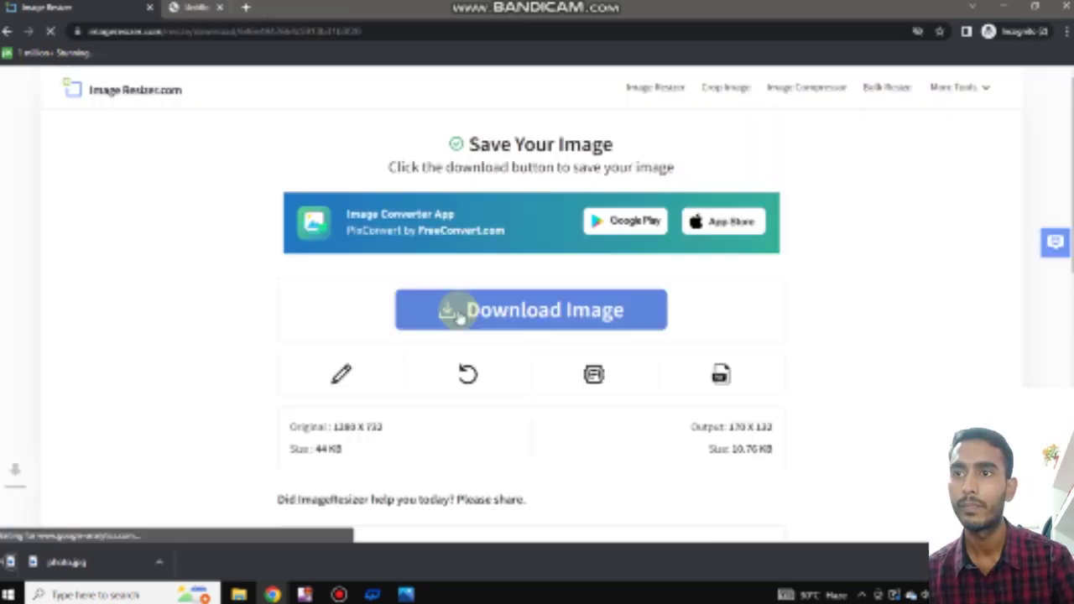
{"action": "left_click", "coordinate": [362, 432]}
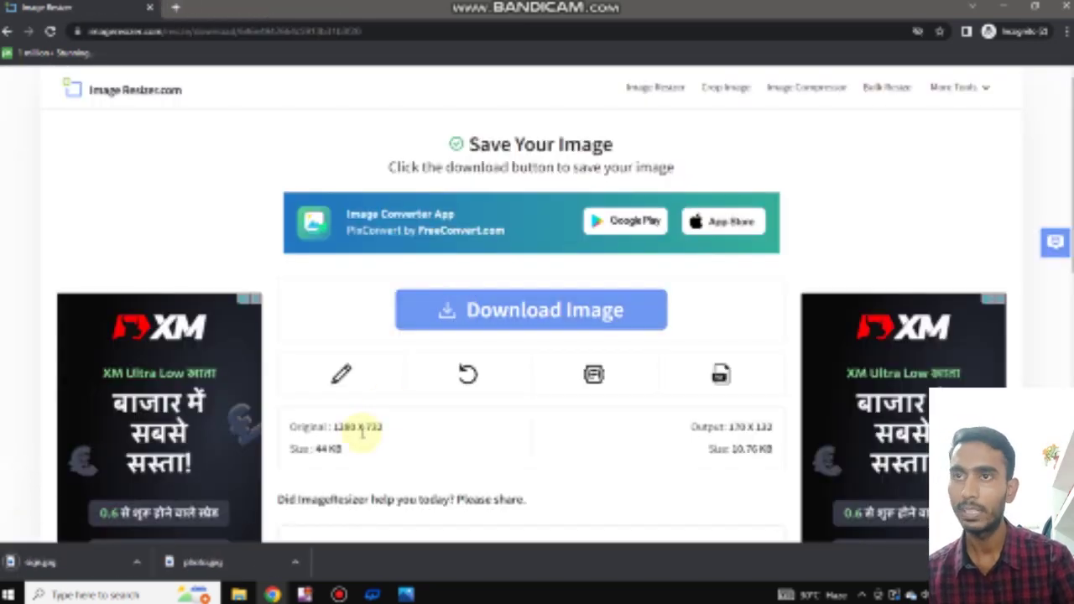
View the downloaded sign.jpg in the Downloads folder in File Explorer and return to the Image Resizer page in Chrome.
{"action": "key", "text": "super+e"}
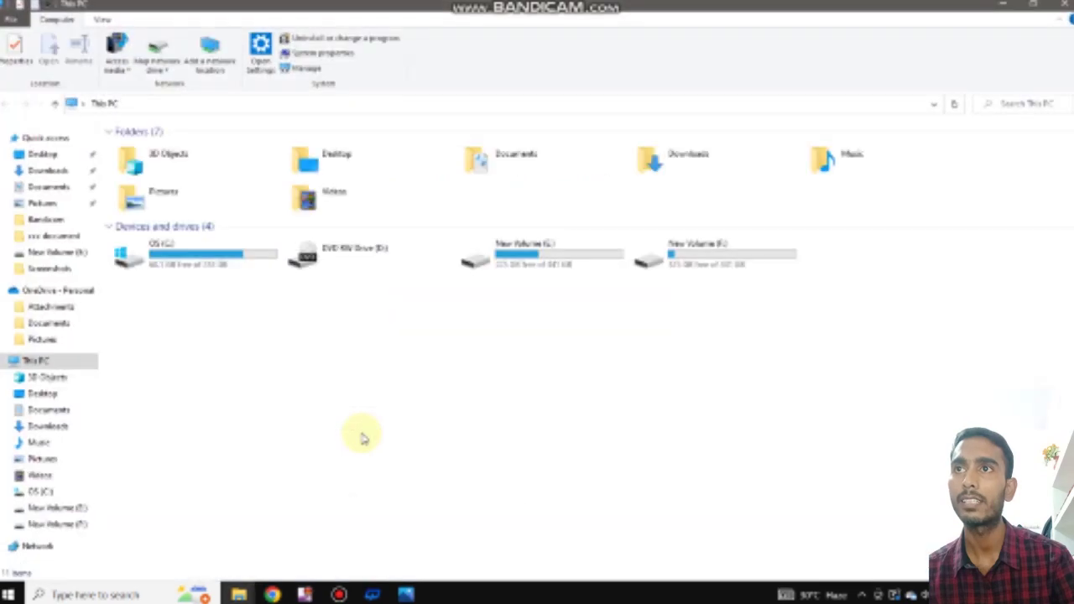
{"action": "left_click", "coordinate": [50, 173]}
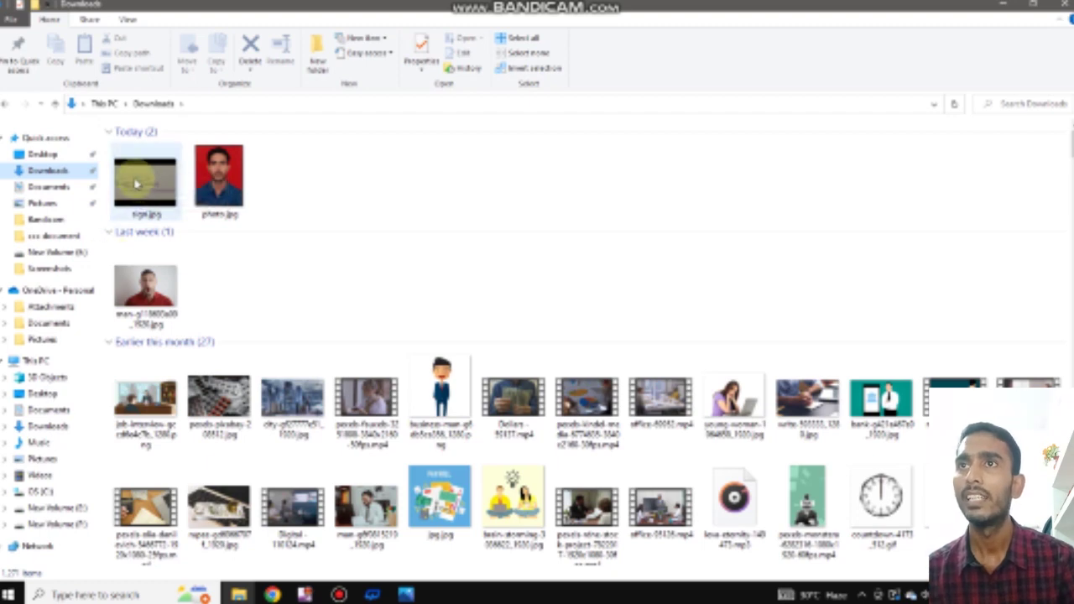
{"action": "mouse_move", "coordinate": [269, 594]}
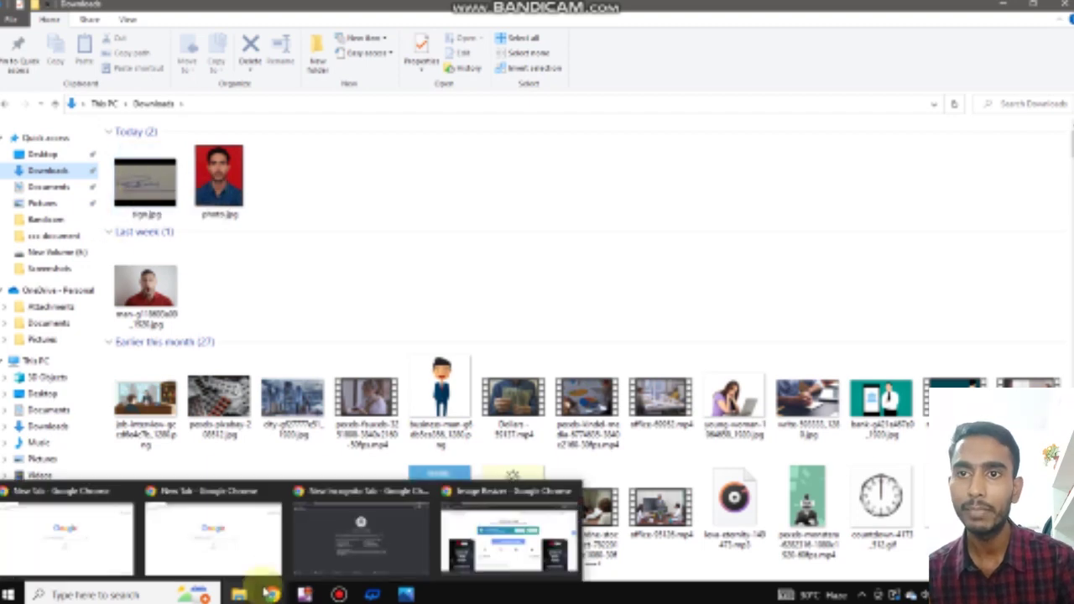
{"action": "left_click", "coordinate": [479, 517]}
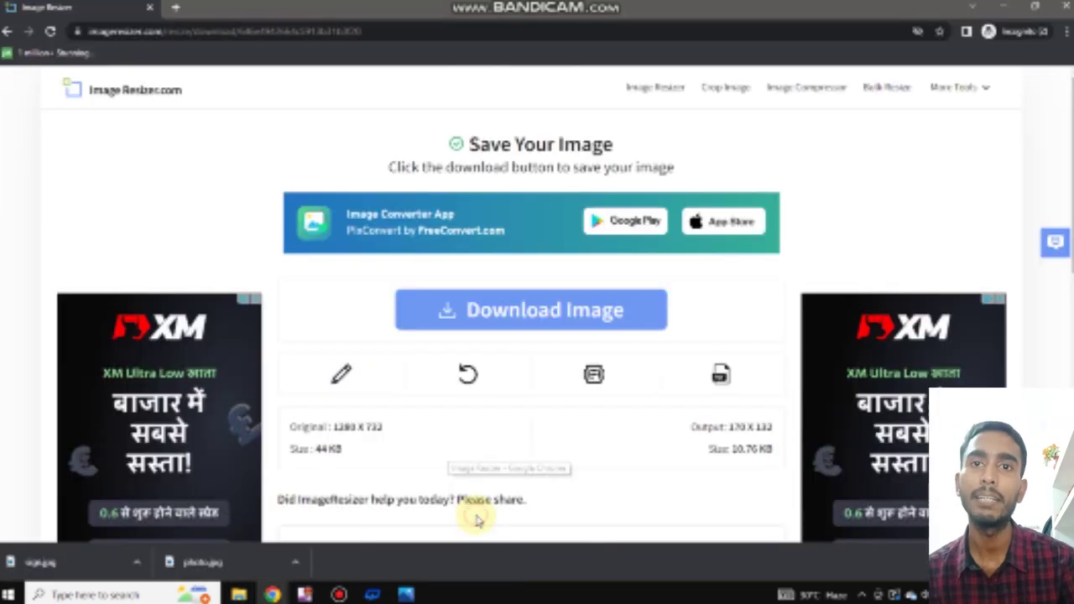
Search Google for "dpi convert" in a new tab and open Convert Town's DPI Converter page.
{"action": "left_click", "coordinate": [176, 9]}
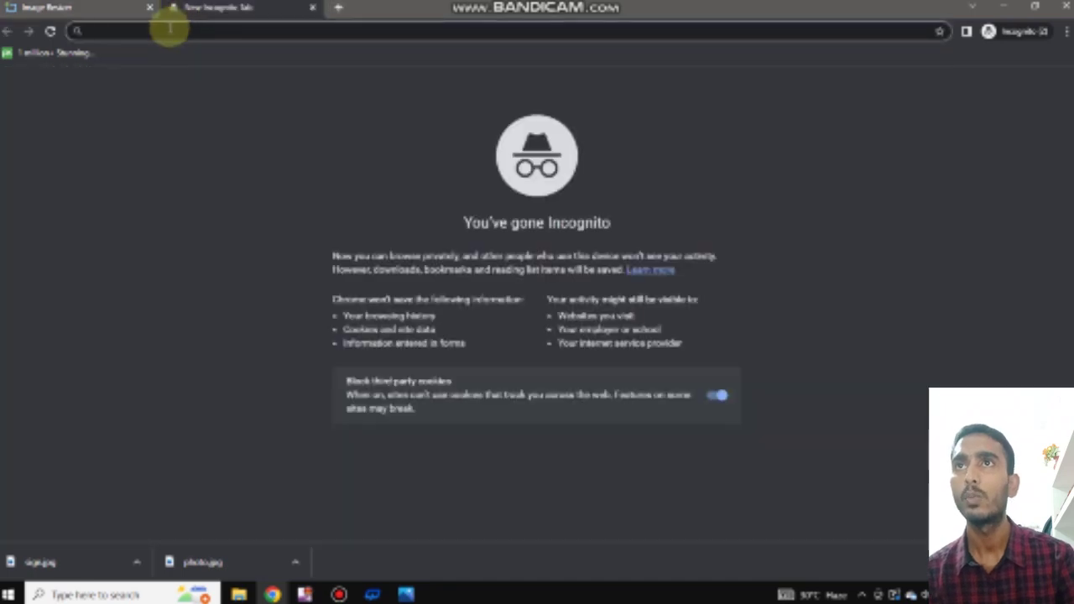
{"action": "type", "text": "d"}
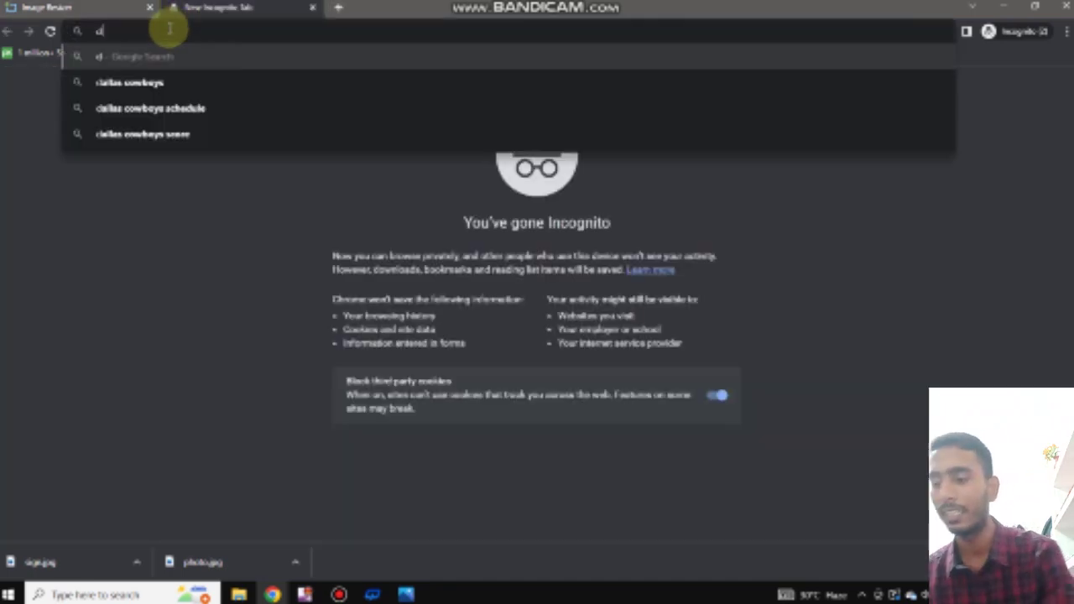
{"action": "type", "text": "pi conv"}
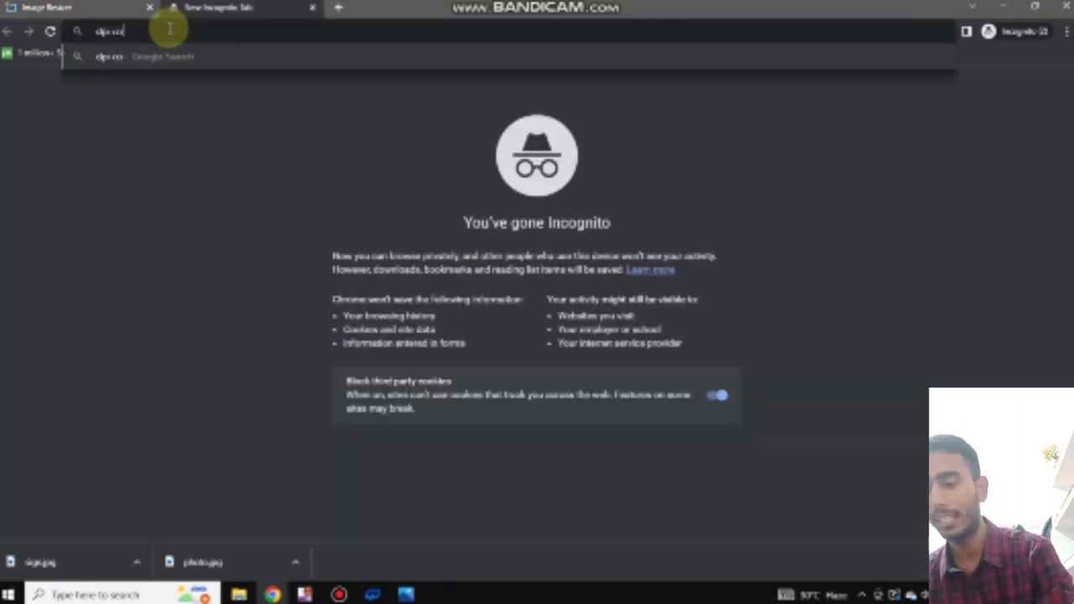
{"action": "type", "text": "t"}
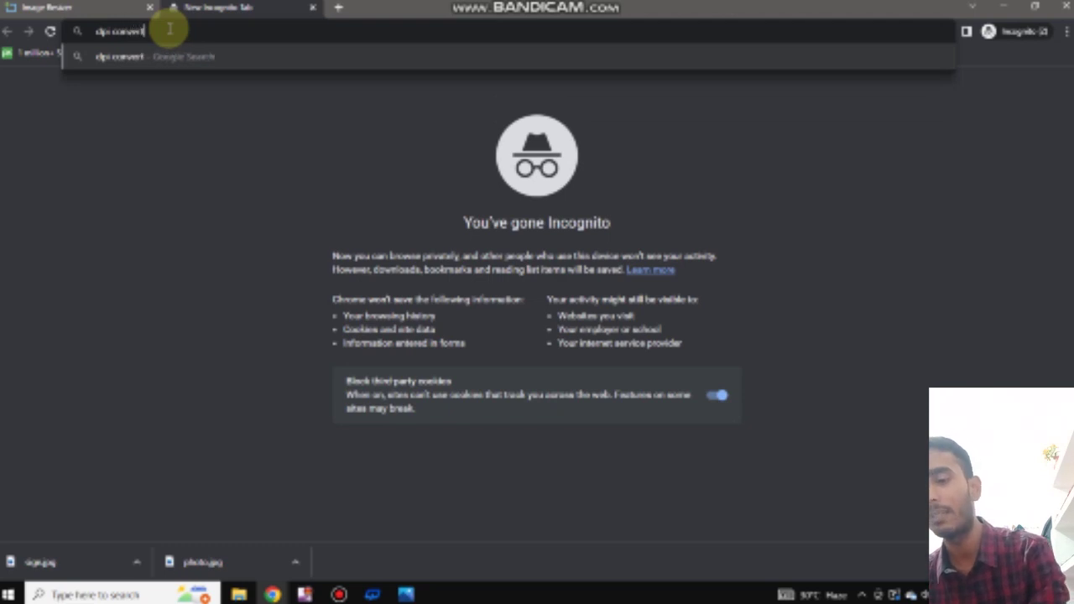
{"action": "key", "text": "Return"}
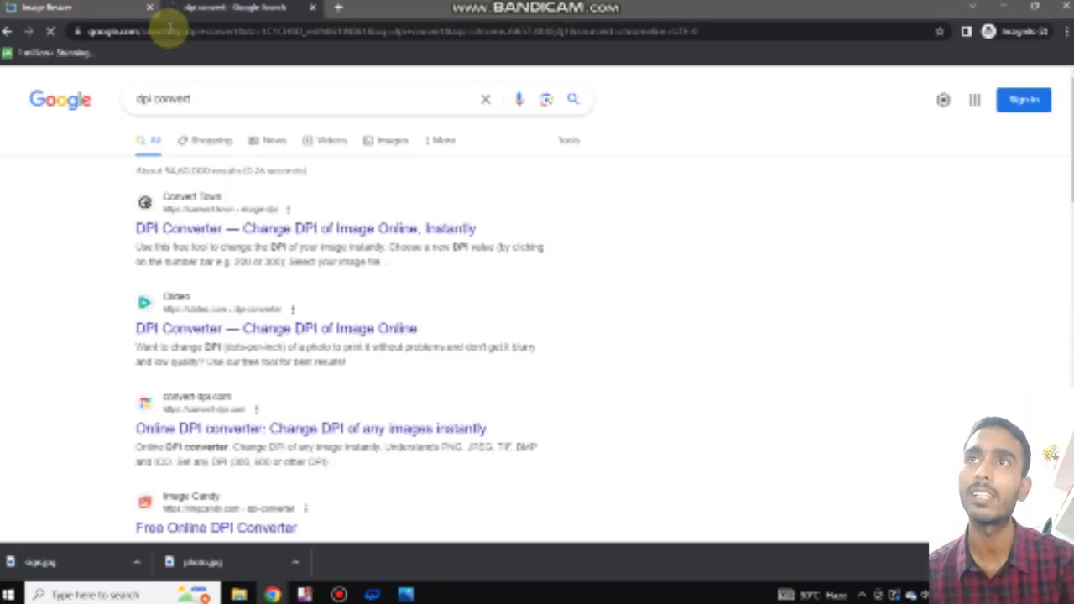
{"action": "left_click", "coordinate": [212, 232]}
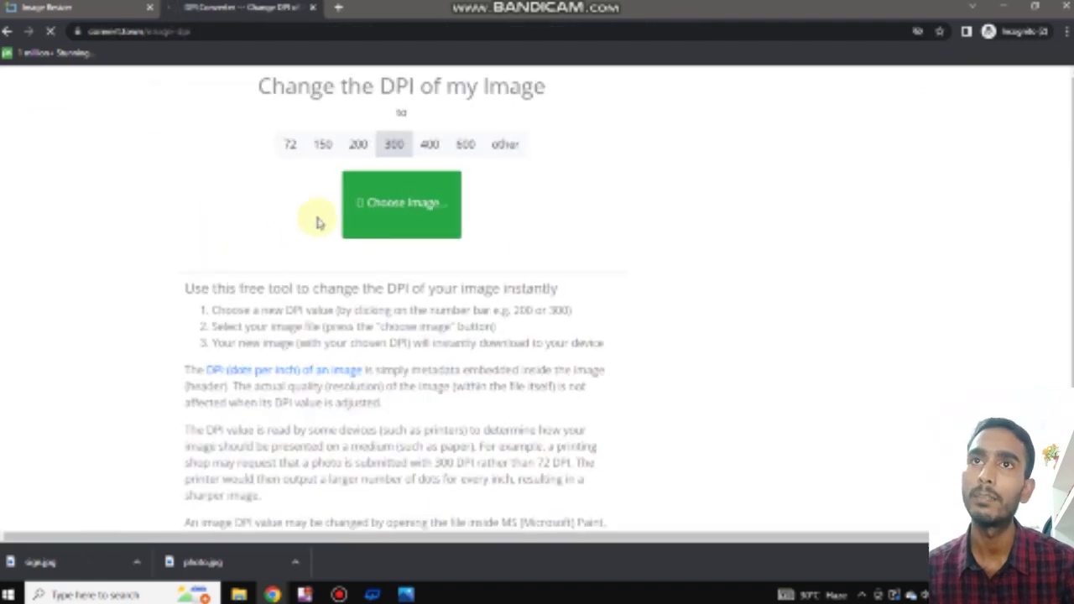
Convert sign.jpg from the Downloads folder to 150 DPI.
{"action": "left_click", "coordinate": [391, 148]}
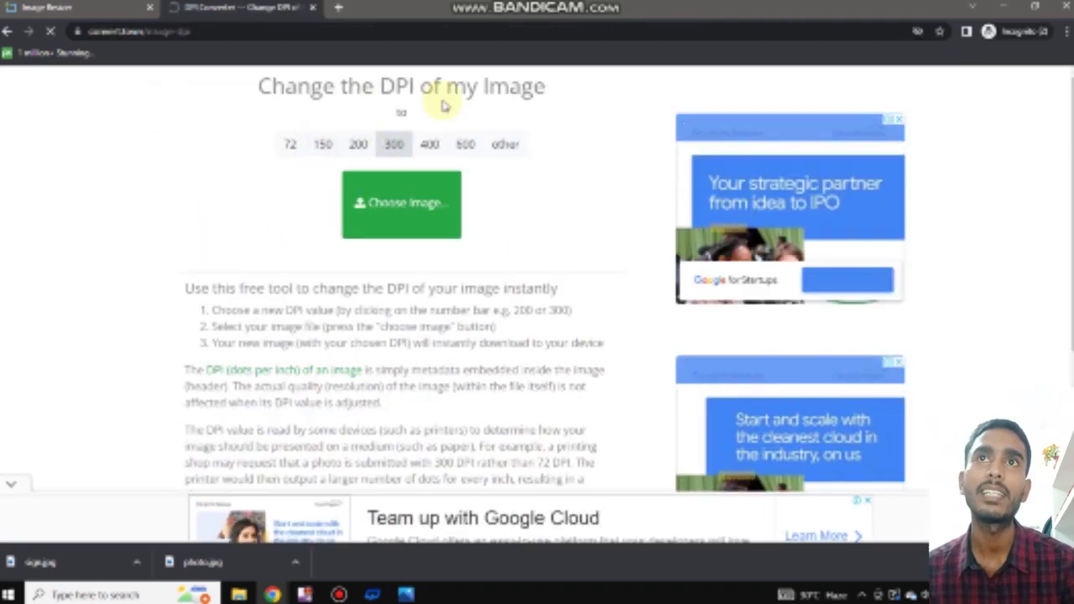
{"action": "left_click", "coordinate": [326, 148]}
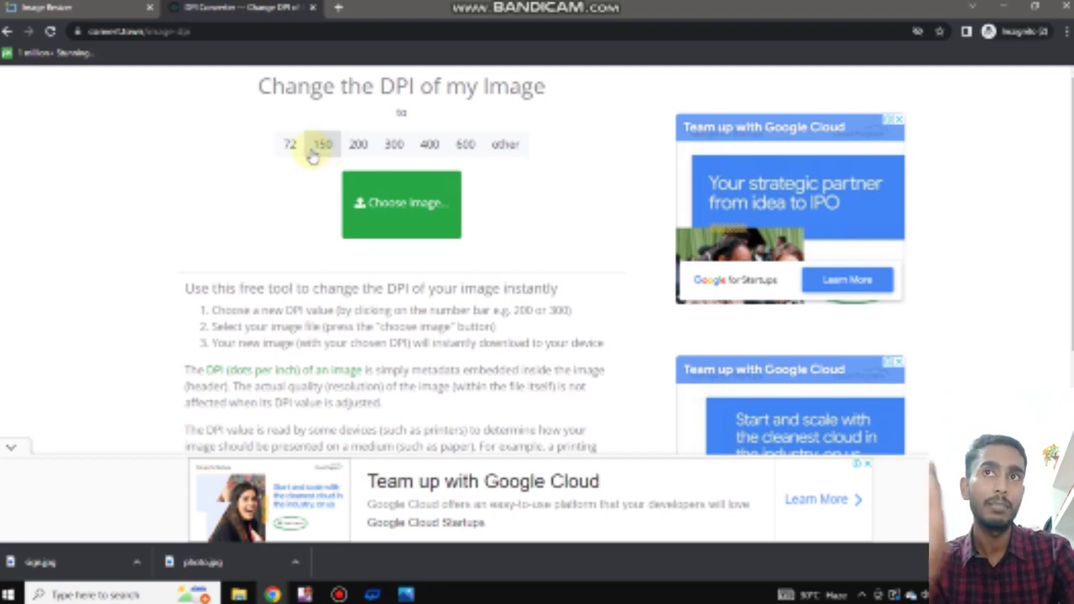
{"action": "left_click", "coordinate": [397, 212]}
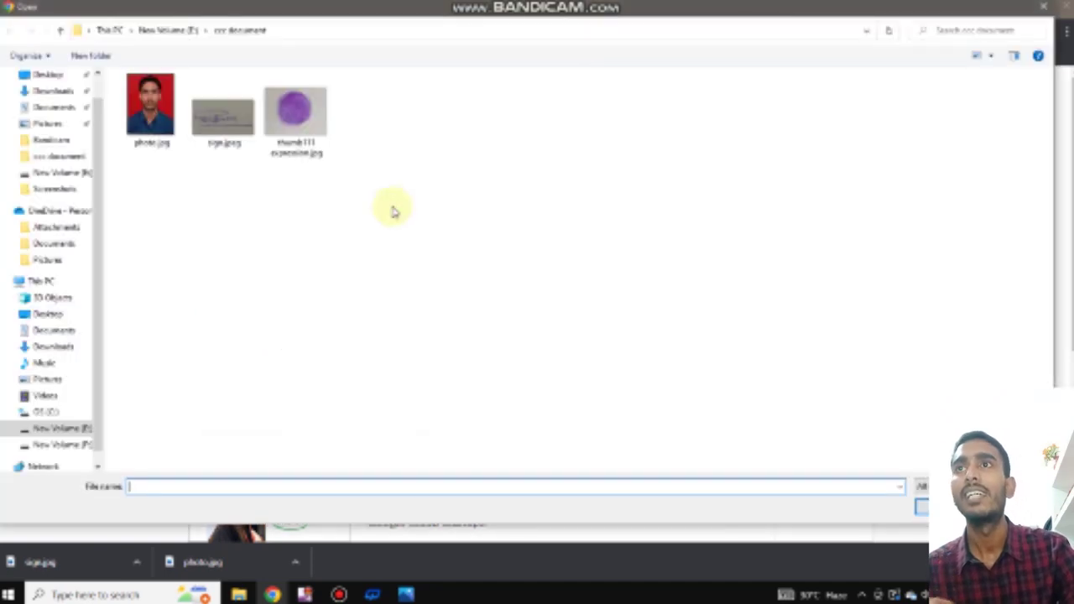
{"action": "left_click_drag", "start_coordinate": [95, 173], "coordinate": [95, 126]}
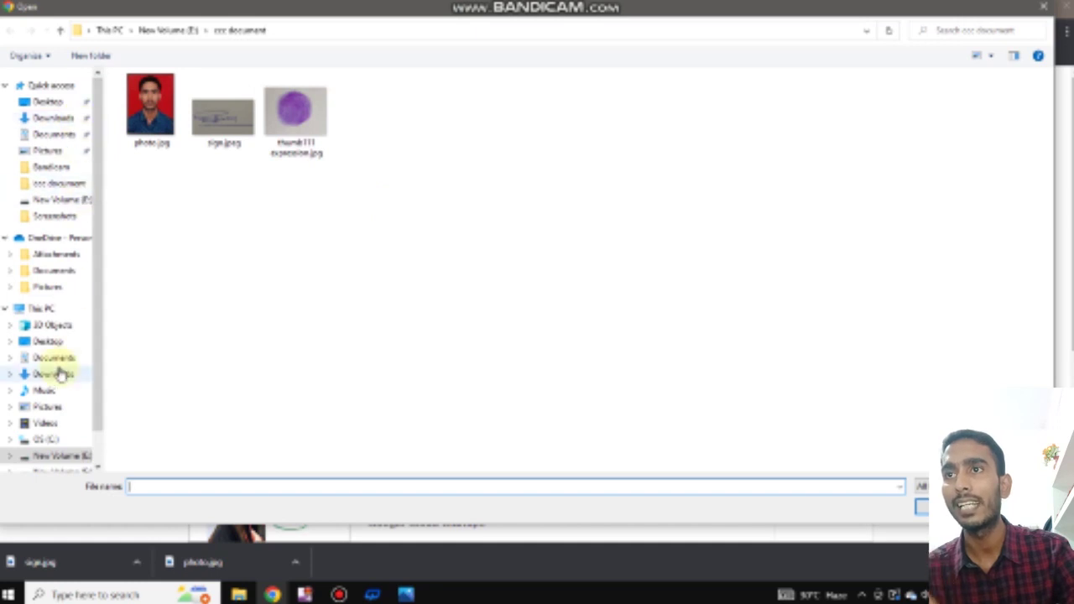
{"action": "left_click", "coordinate": [44, 118]}
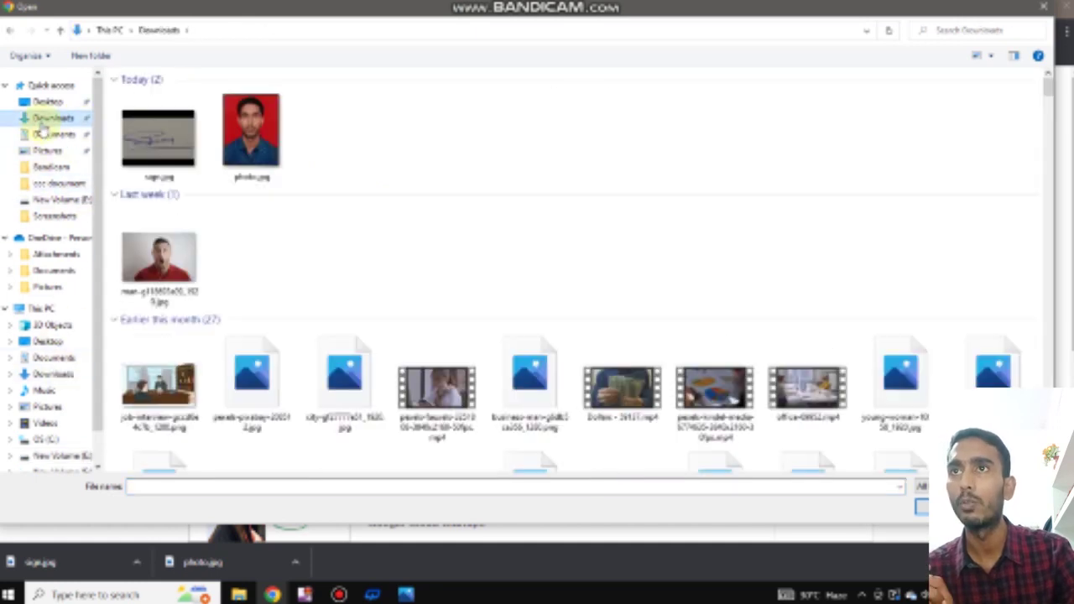
{"action": "left_click", "coordinate": [155, 123]}
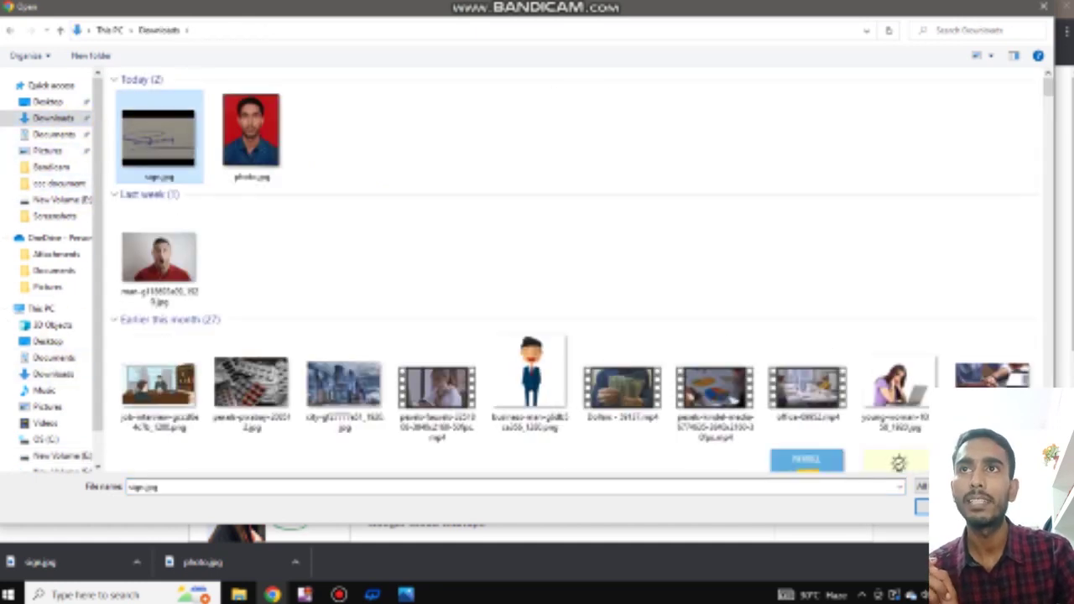
{"action": "double_click", "coordinate": [157, 123]}
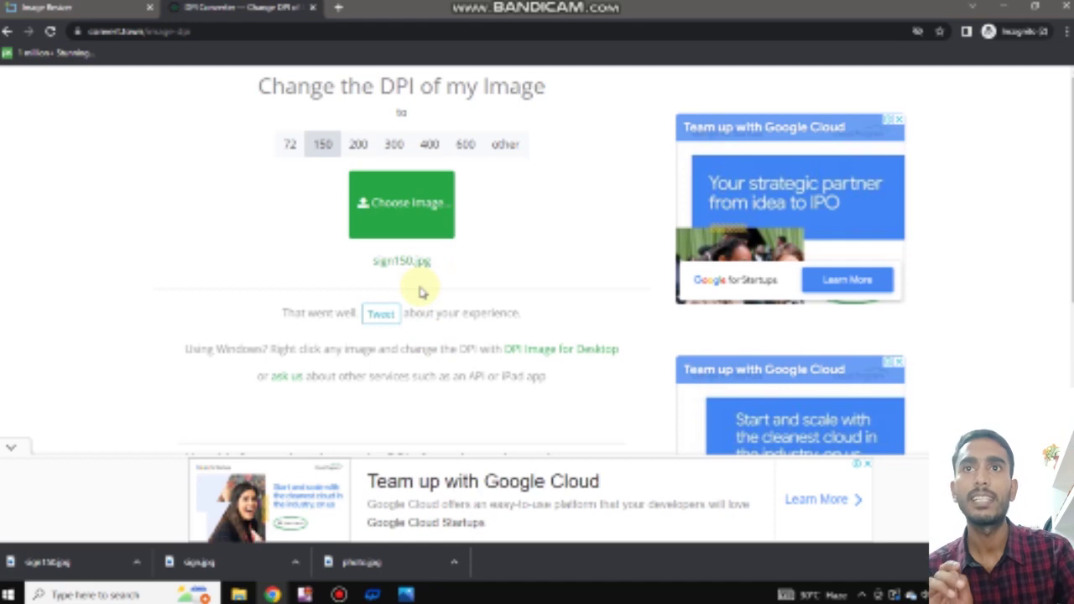
Examine the file size, pixel dimensions and resolution of sign150.jpg in the Downloads folder through its file properties.
{"action": "left_click", "coordinate": [136, 562]}
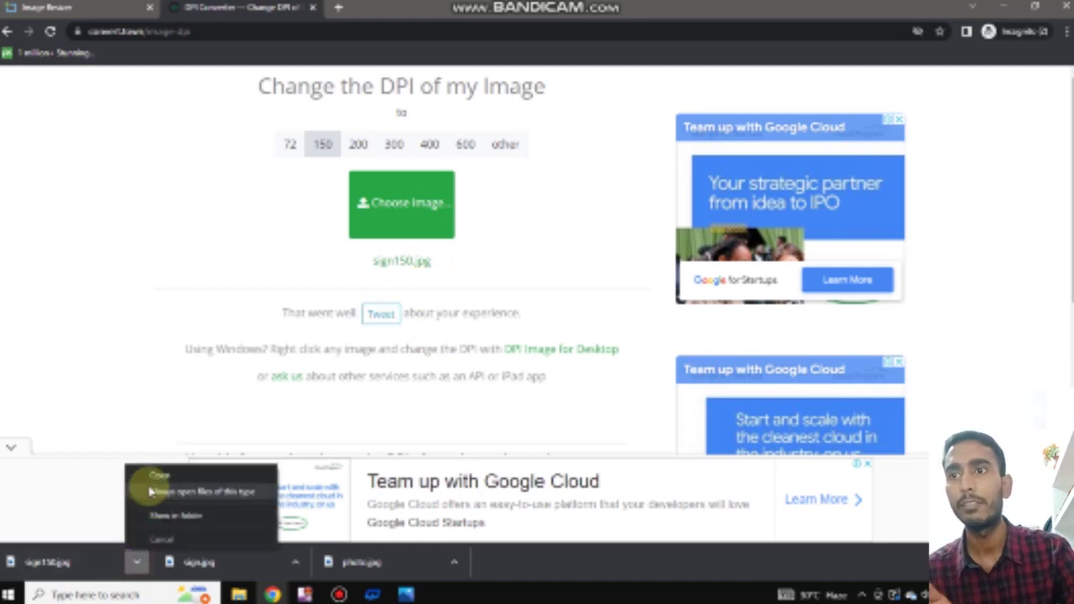
{"action": "left_click", "coordinate": [137, 563]}
{"action": "key", "text": "super+e"}
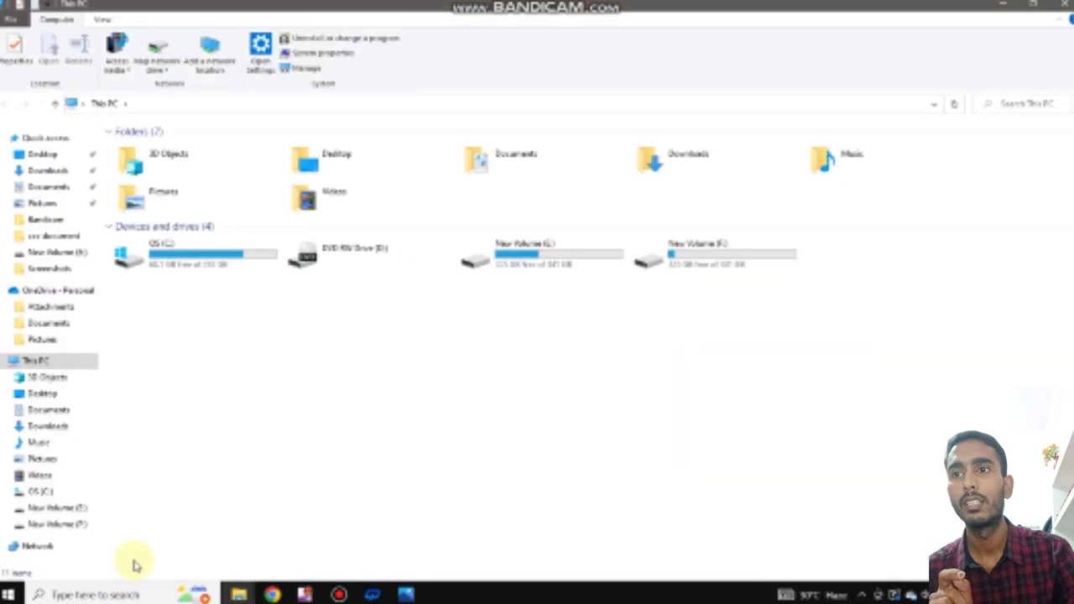
{"action": "left_click", "coordinate": [23, 172]}
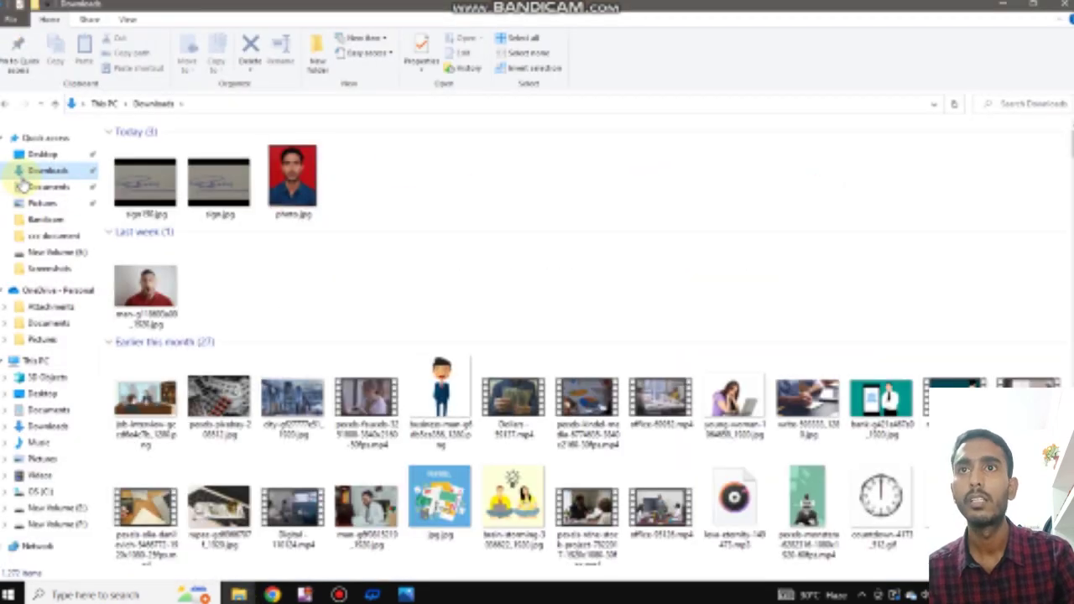
{"action": "left_click", "coordinate": [143, 202]}
{"action": "right_click", "coordinate": [139, 206]}
{"action": "left_click", "coordinate": [181, 571]}
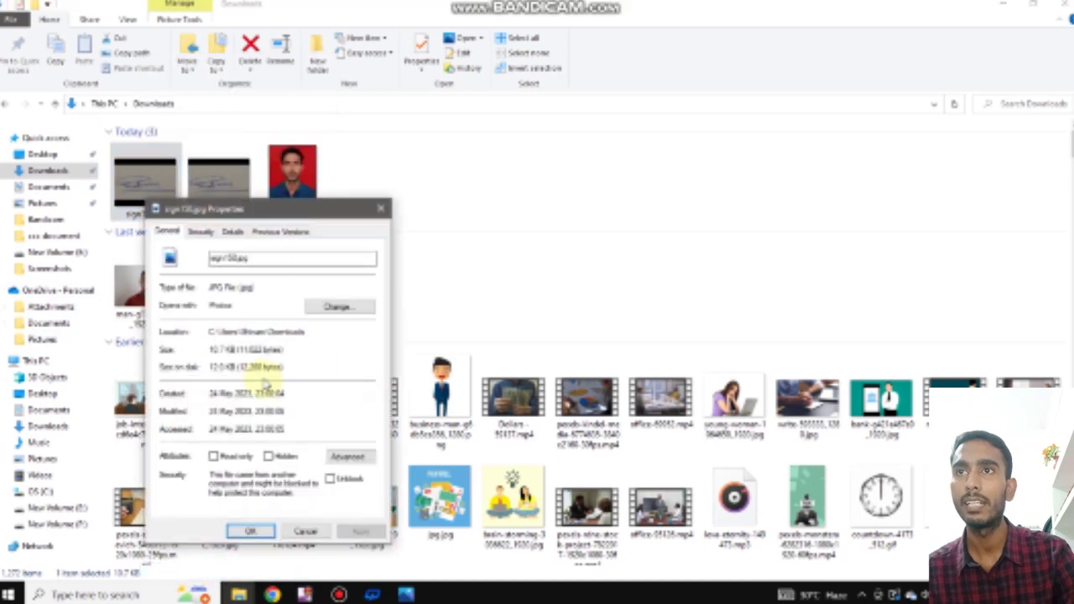
{"action": "left_click", "coordinate": [232, 231]}
{"action": "scroll", "coordinate": [267, 420], "scroll_direction": "down", "scroll_amount": 1}
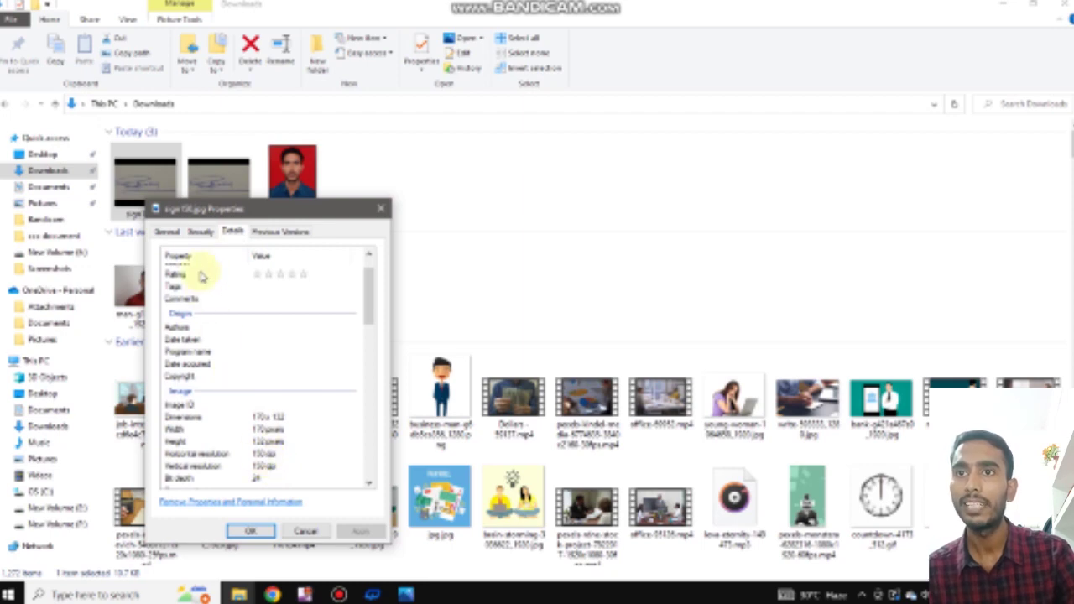
{"action": "left_click", "coordinate": [200, 232]}
{"action": "left_click", "coordinate": [168, 231]}
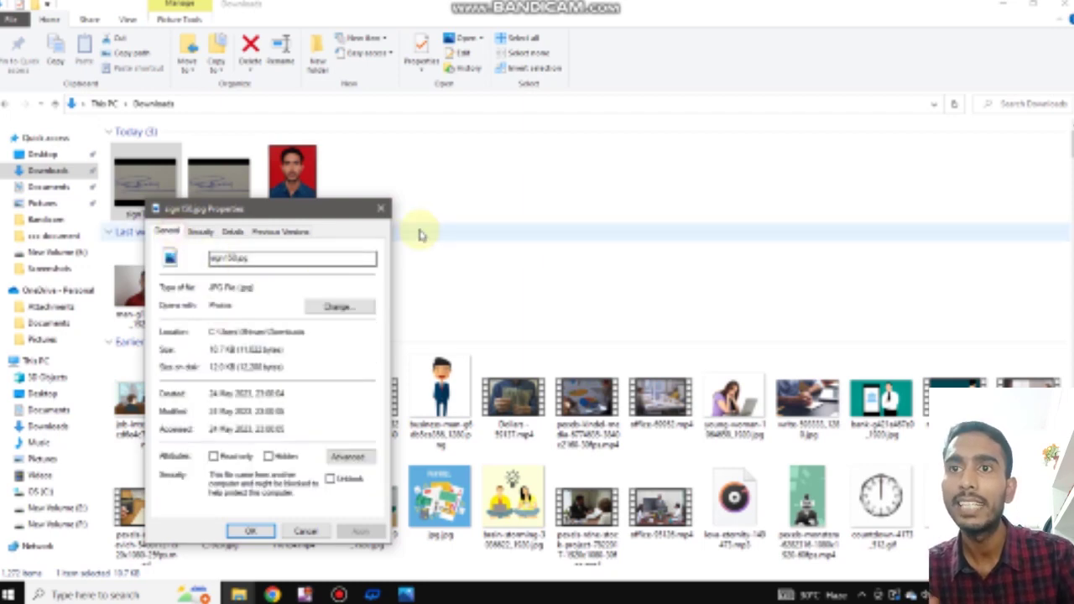
{"action": "left_click", "coordinate": [381, 208]}
Switch to Chrome, search Google for "st.nielit" in a new tab, and open NIELIT's Student Information and Enrollment System without its Important notice.
{"action": "mouse_move", "coordinate": [270, 592]}
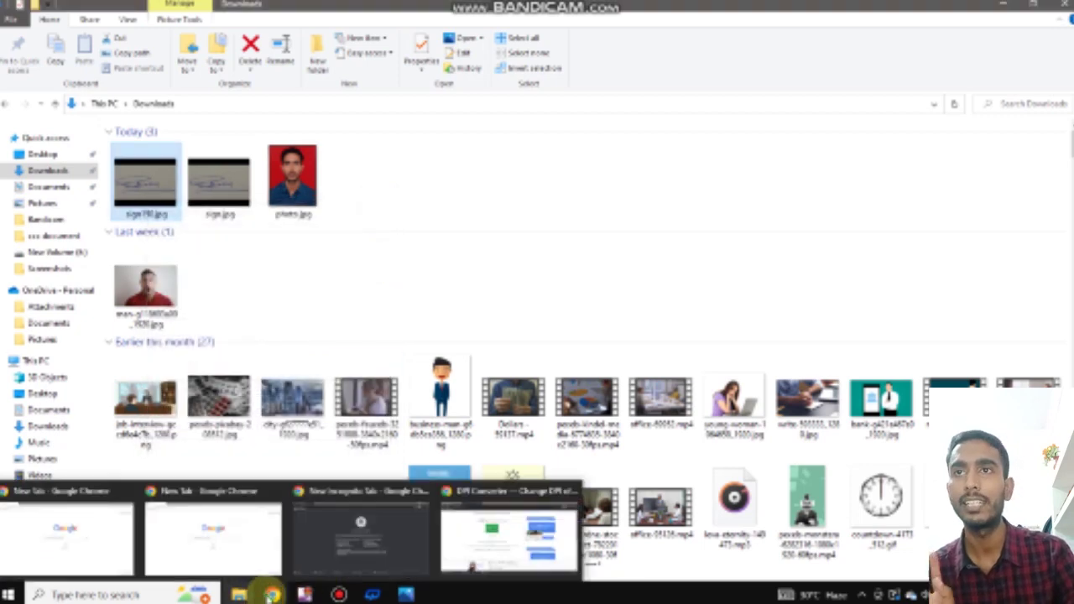
{"action": "left_click", "coordinate": [447, 549]}
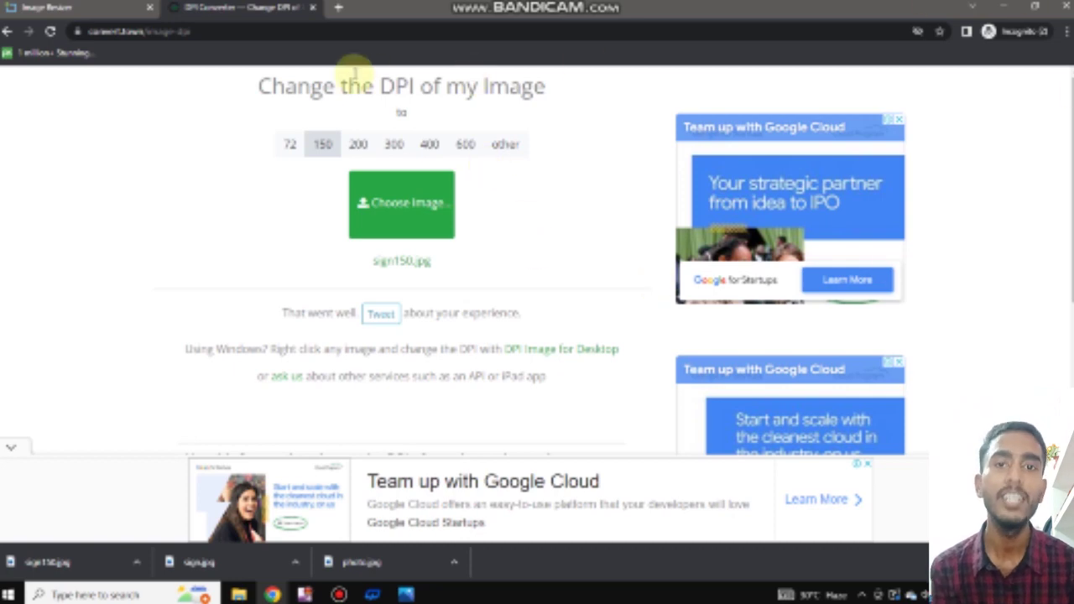
{"action": "left_click", "coordinate": [336, 10]}
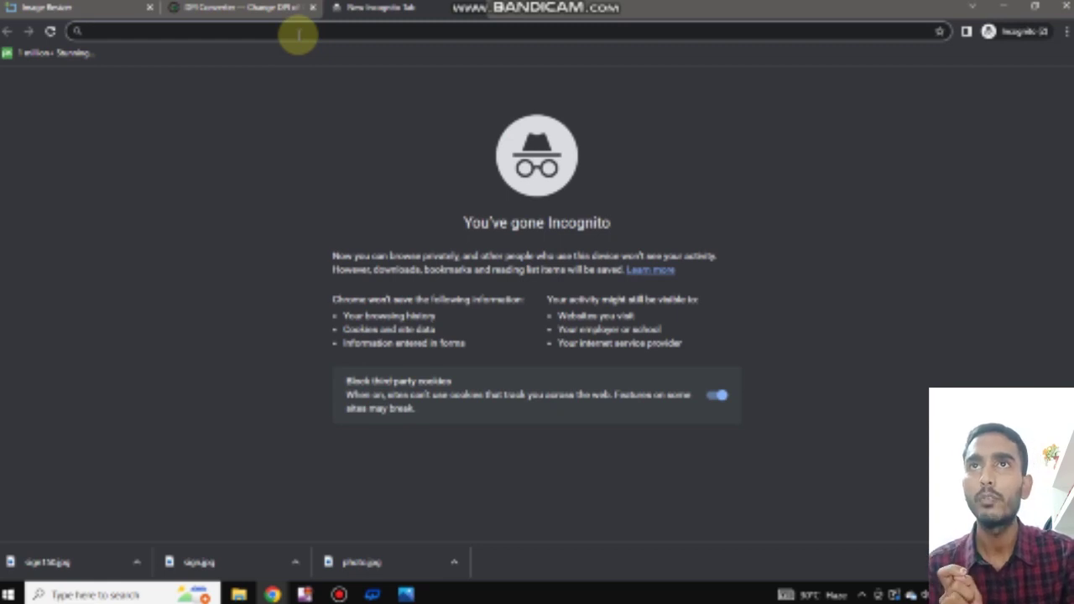
{"action": "type", "text": "st"}
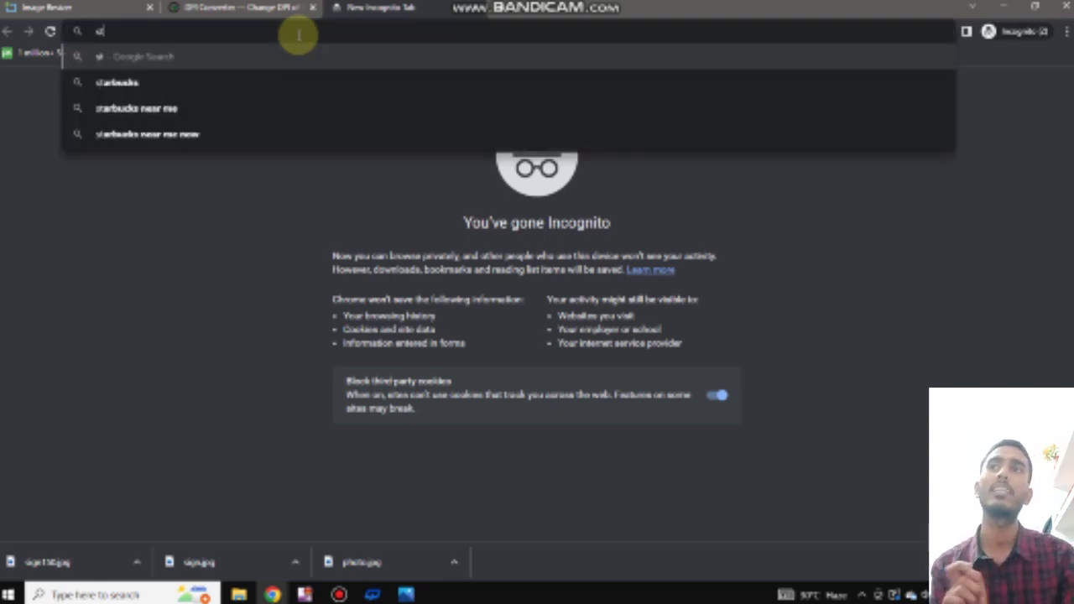
{"action": "type", "text": ".e"}
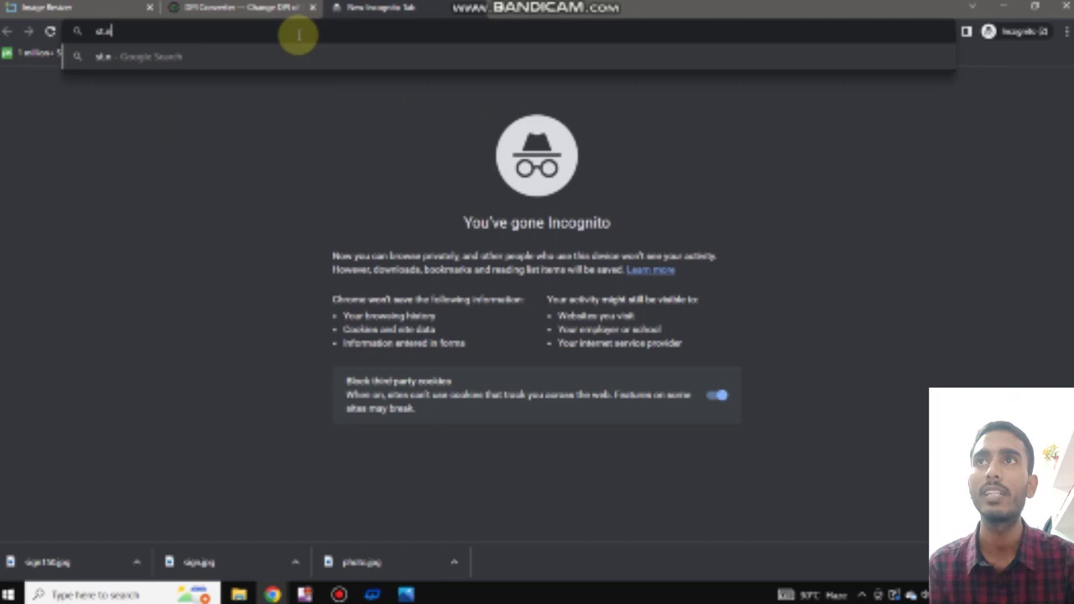
{"action": "type", "text": "xeit"}
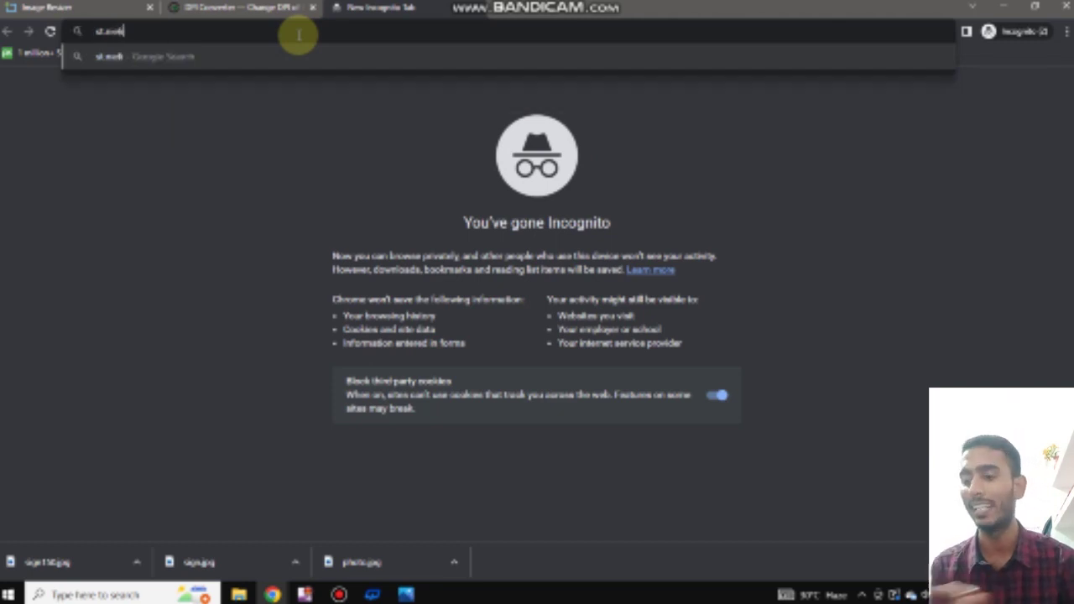
{"action": "key", "text": "Return"}
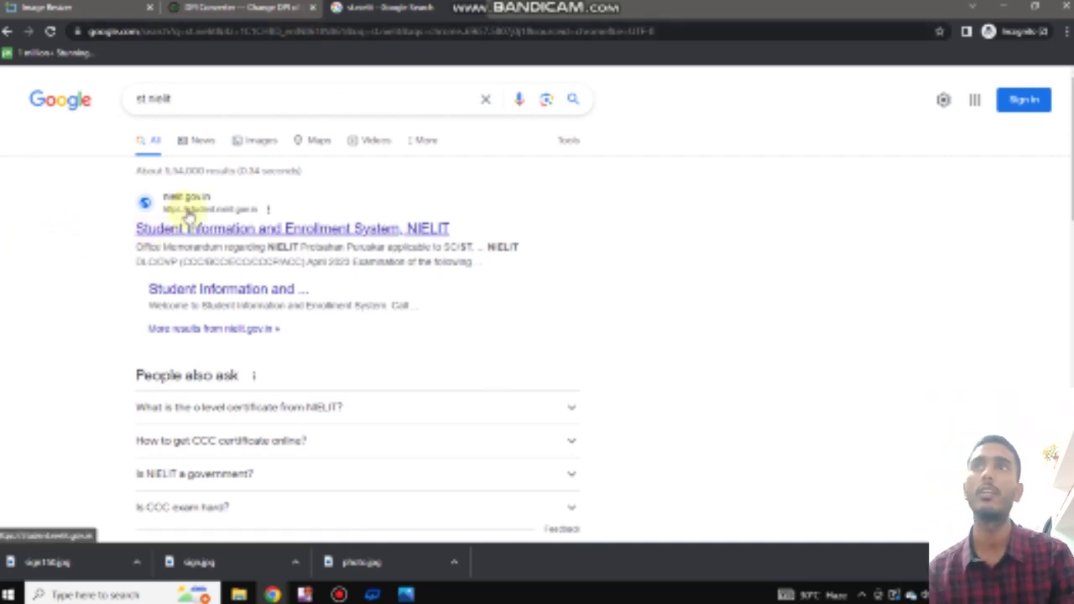
{"action": "left_click", "coordinate": [222, 235]}
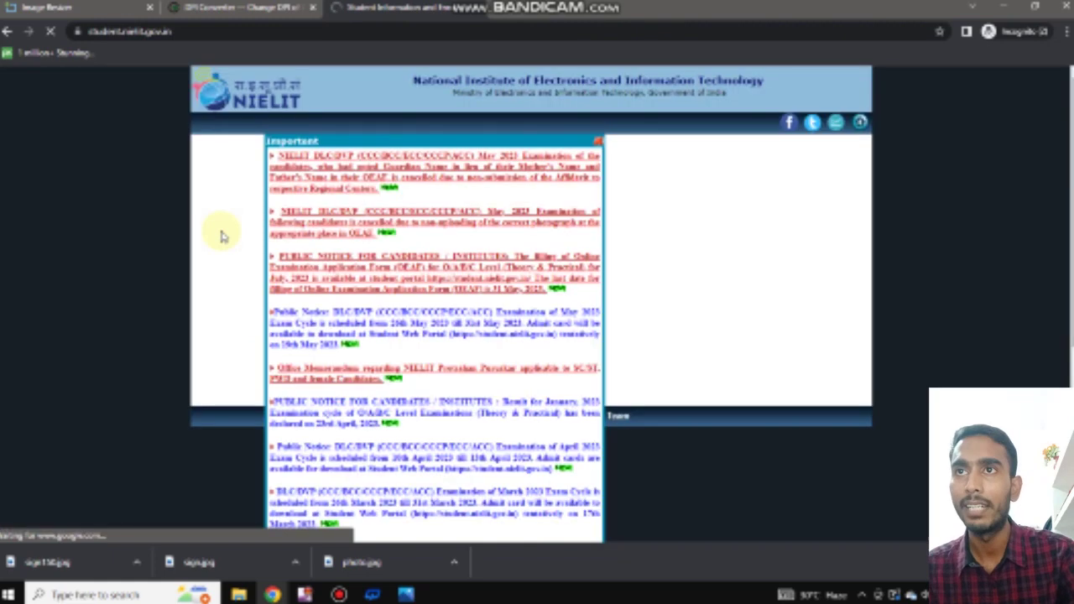
{"action": "left_click", "coordinate": [597, 143]}
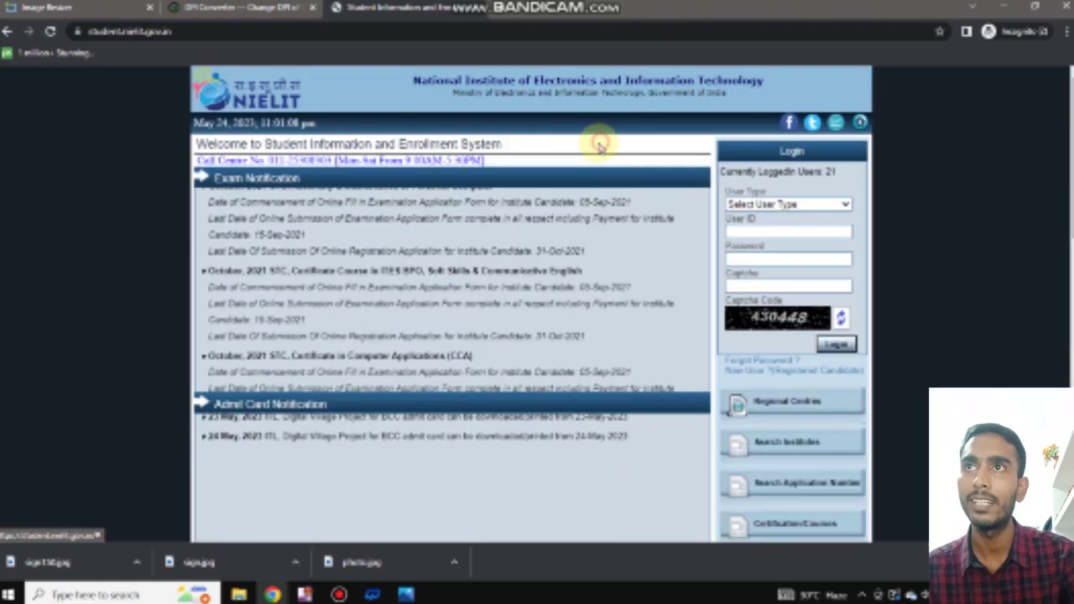
Start an online application for Course on Computer Concepts (CCC) under IT Literacy Programme.
{"action": "scroll", "coordinate": [803, 408], "scroll_direction": "down", "scroll_amount": 2}
{"action": "scroll", "coordinate": [795, 405], "scroll_direction": "down", "scroll_amount": 1}
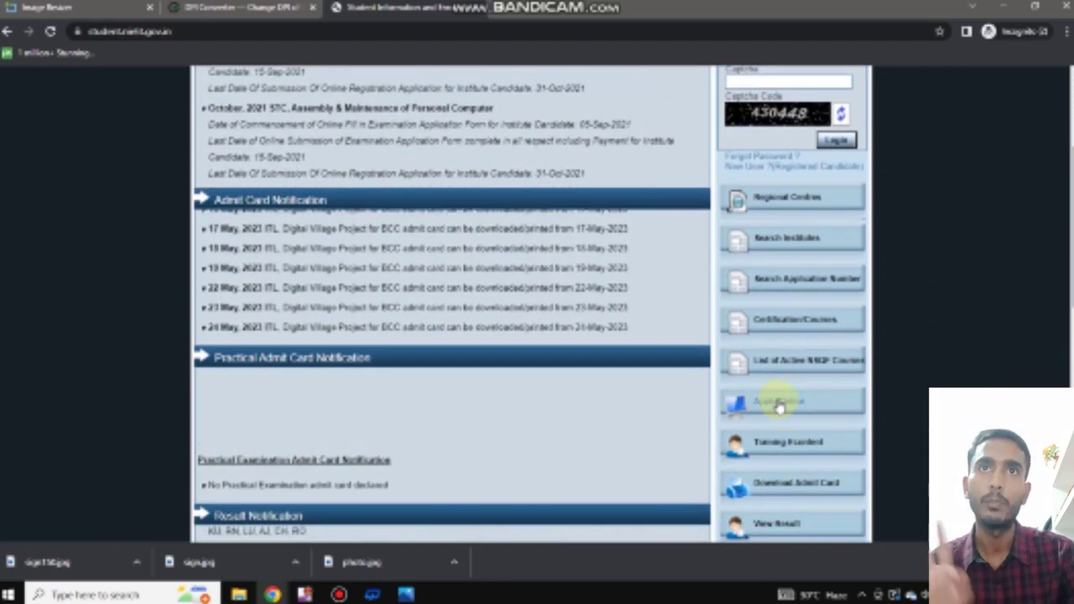
{"action": "left_click", "coordinate": [779, 403]}
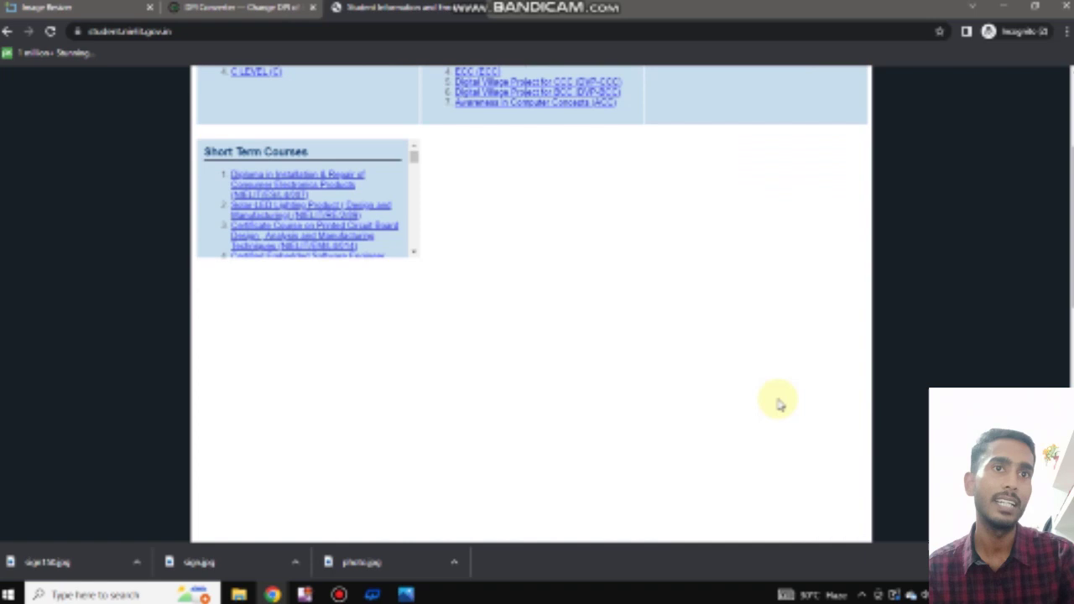
{"action": "scroll", "coordinate": [463, 304], "scroll_direction": "up", "scroll_amount": 3}
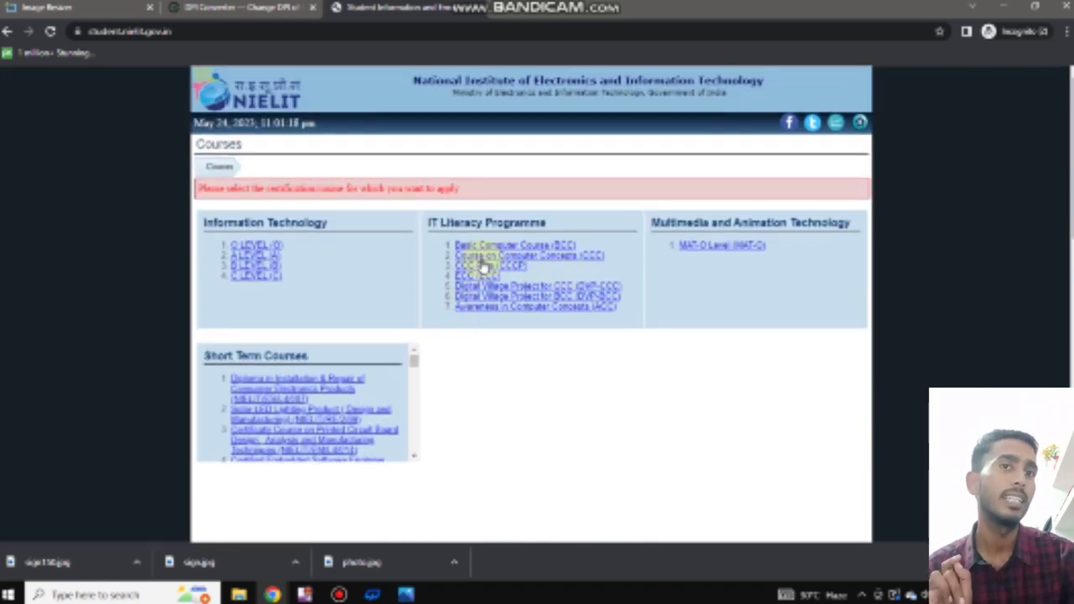
{"action": "left_click", "coordinate": [589, 259]}
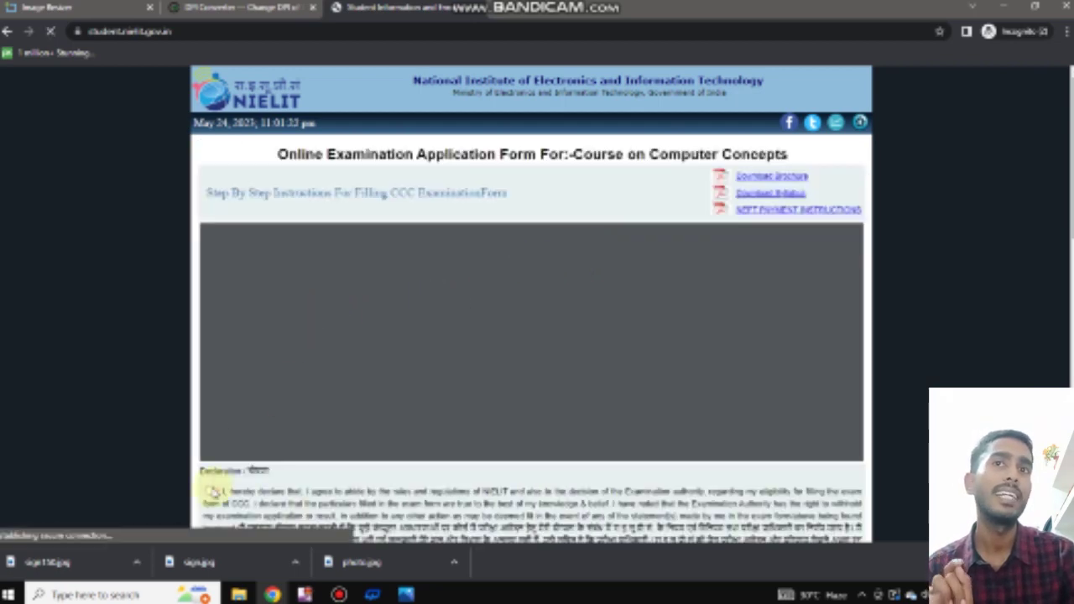
Accept the CCC declaration and proceed to the examination application form.
{"action": "scroll", "coordinate": [216, 483], "scroll_direction": "down", "scroll_amount": 4}
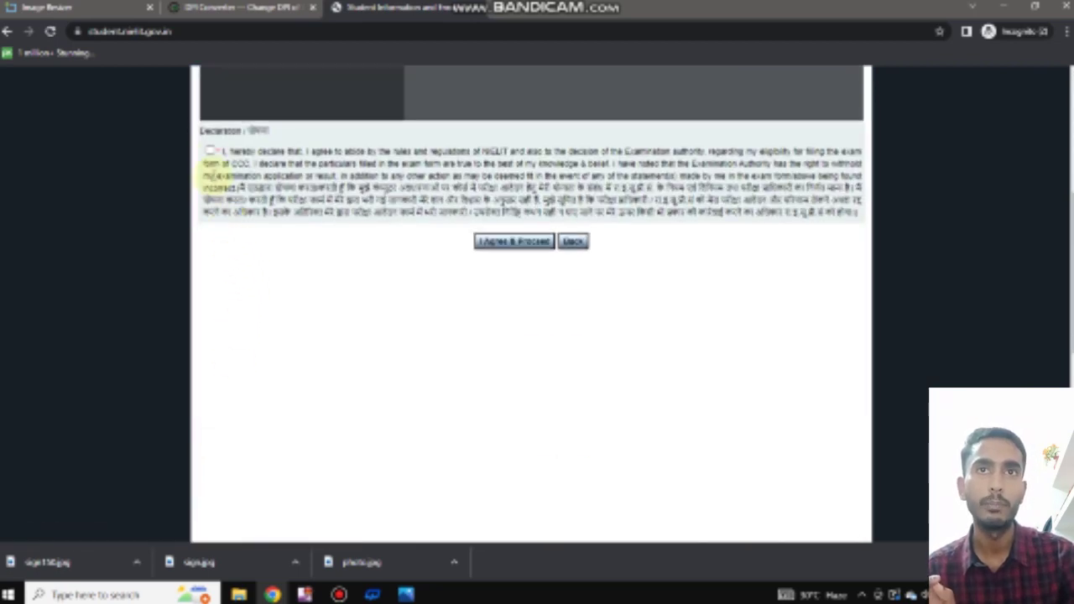
{"action": "left_click", "coordinate": [210, 152]}
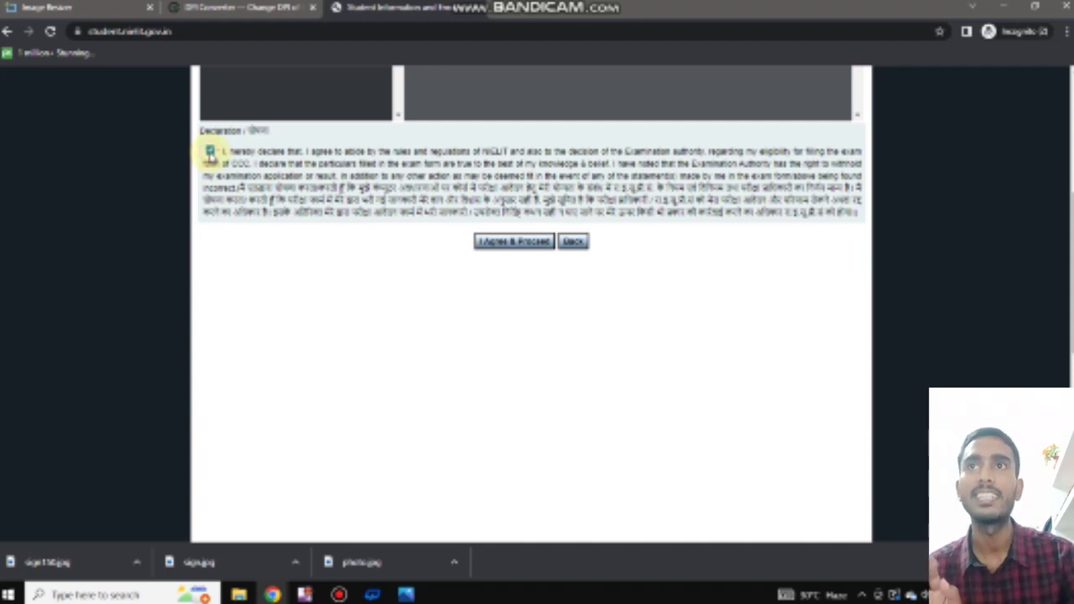
{"action": "left_click", "coordinate": [497, 243]}
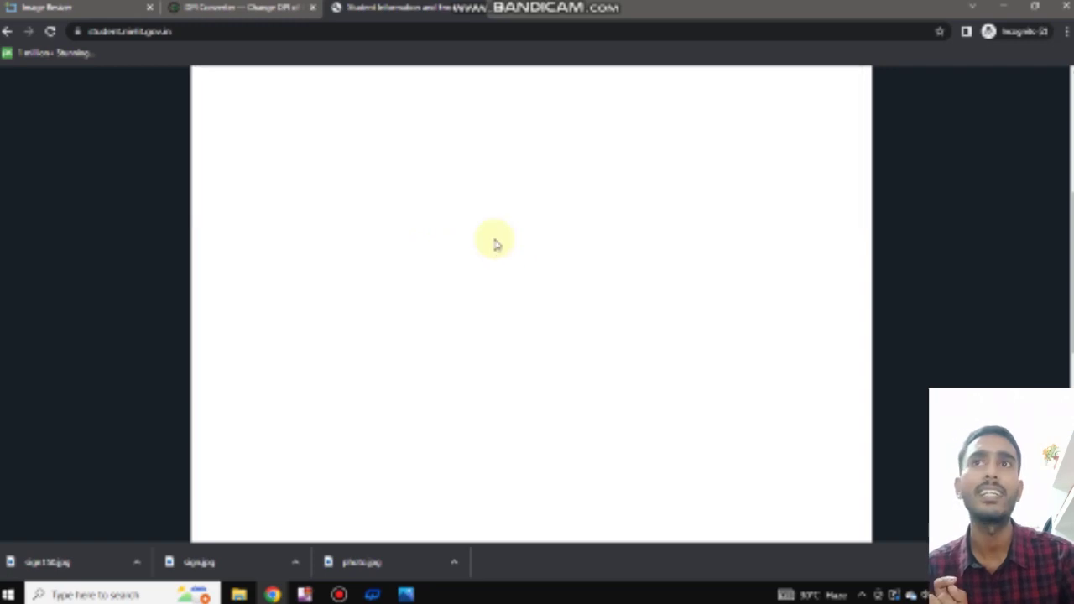
Examine the applicant's name title options and the father's name, mother's name and gender fields in the personal details section.
{"action": "scroll", "coordinate": [408, 359], "scroll_direction": "up", "scroll_amount": 5}
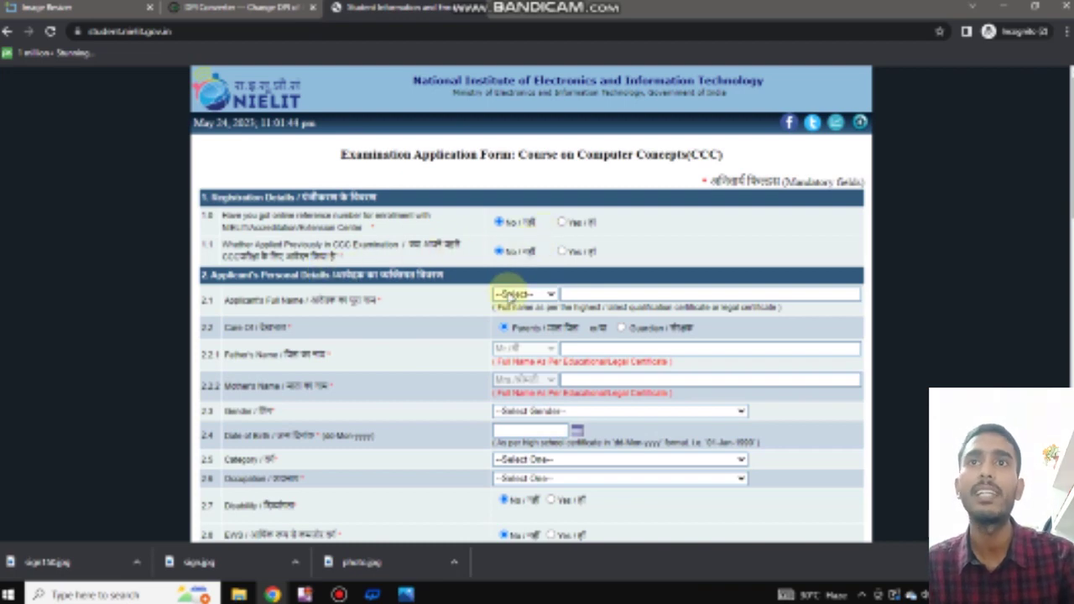
{"action": "scroll", "coordinate": [509, 289], "scroll_direction": "down", "scroll_amount": 1}
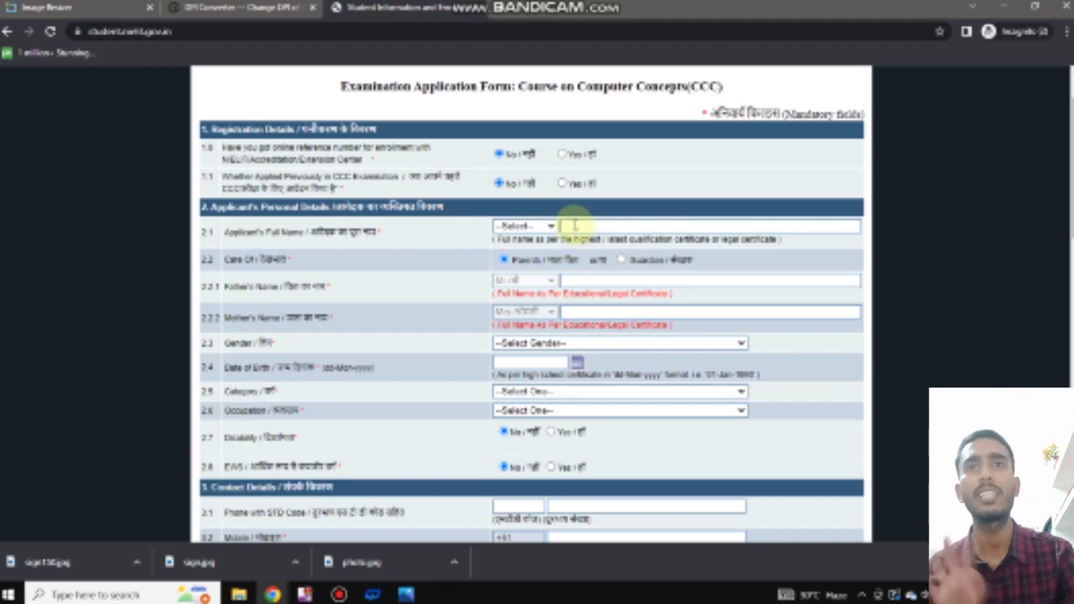
{"action": "left_click", "coordinate": [552, 226]}
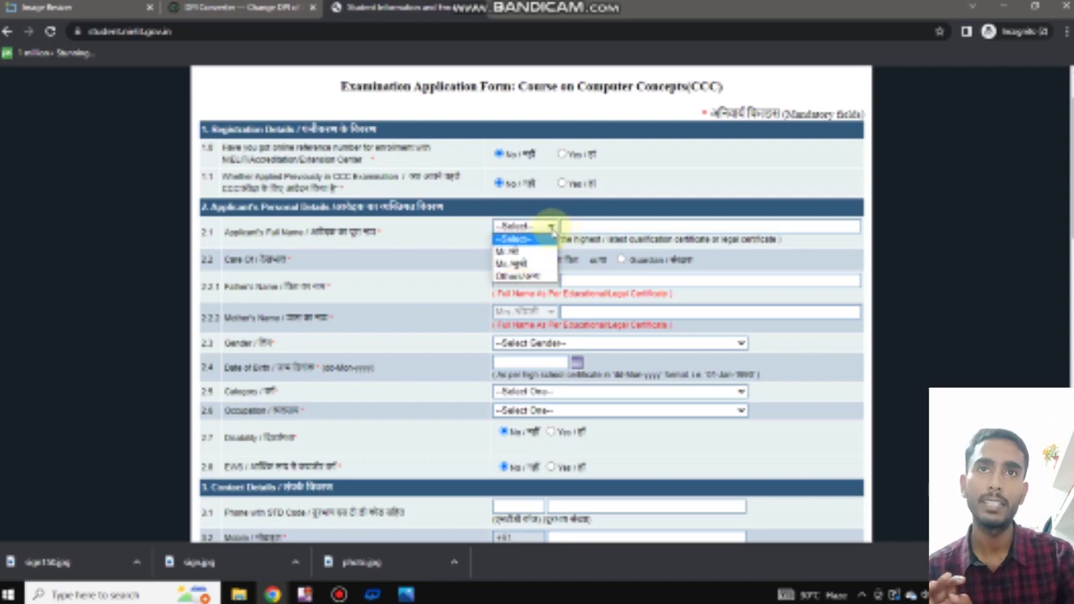
{"action": "left_click", "coordinate": [577, 228]}
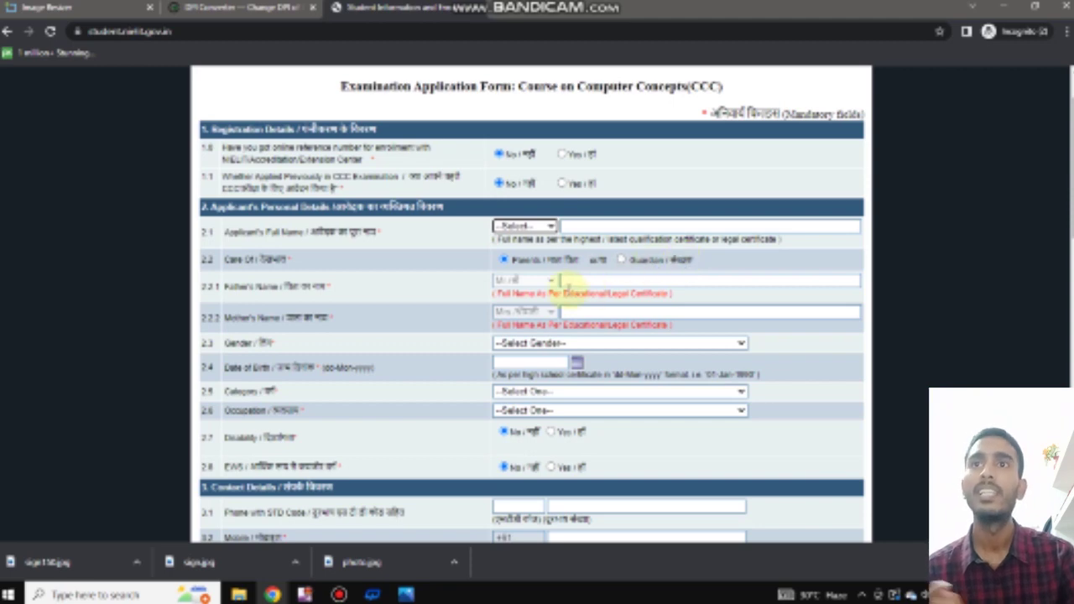
{"action": "left_click", "coordinate": [581, 281]}
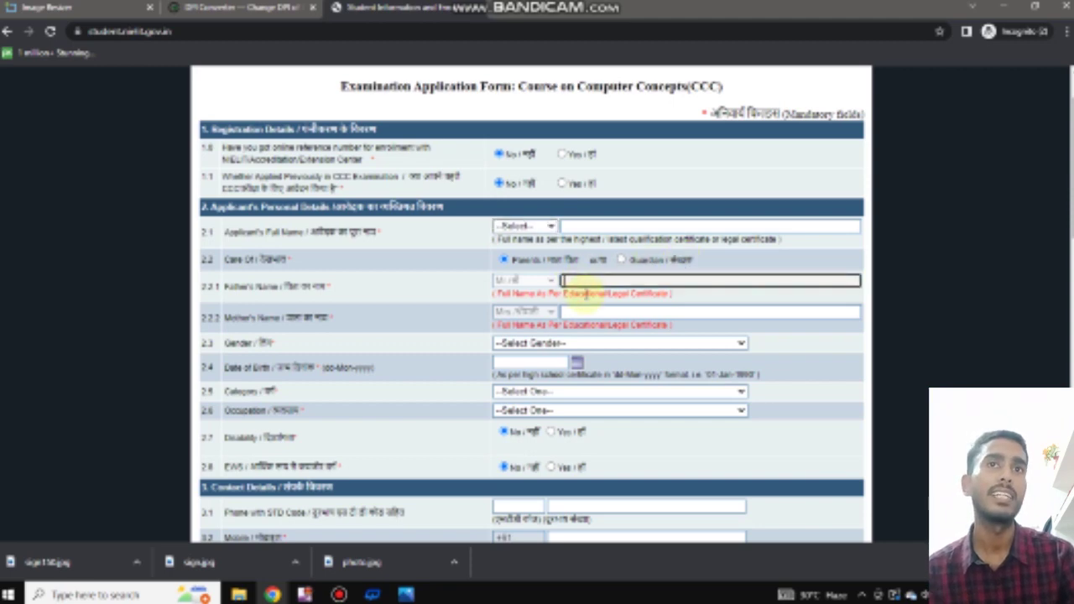
{"action": "left_click", "coordinate": [588, 315]}
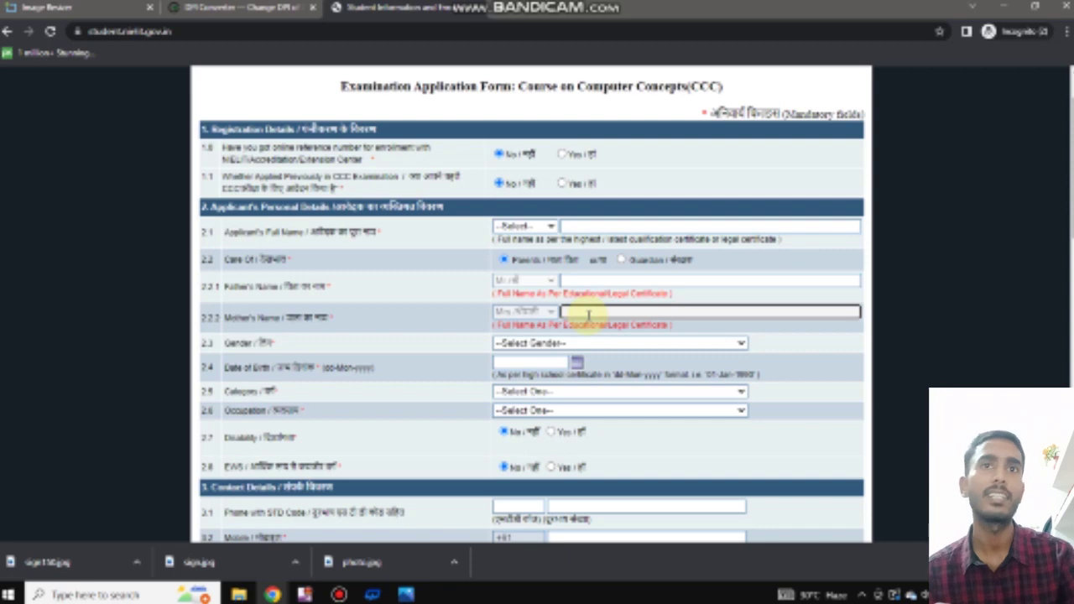
{"action": "left_click", "coordinate": [529, 344]}
{"action": "left_click", "coordinate": [528, 344]}
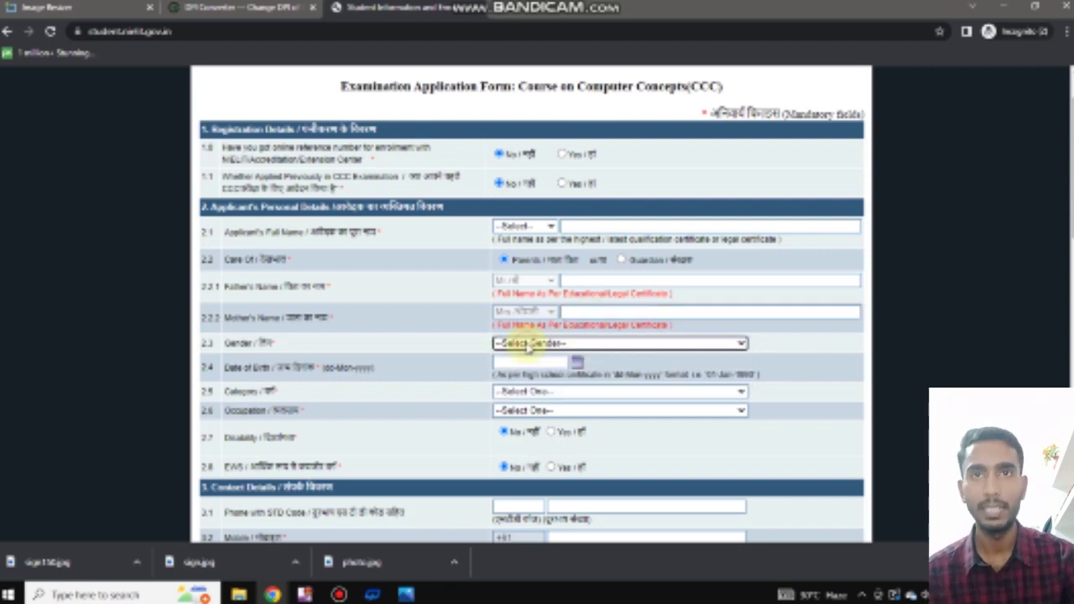
Fill in the applicant's date of birth by choosing its year, month and day in the calendar.
{"action": "left_click", "coordinate": [525, 364]}
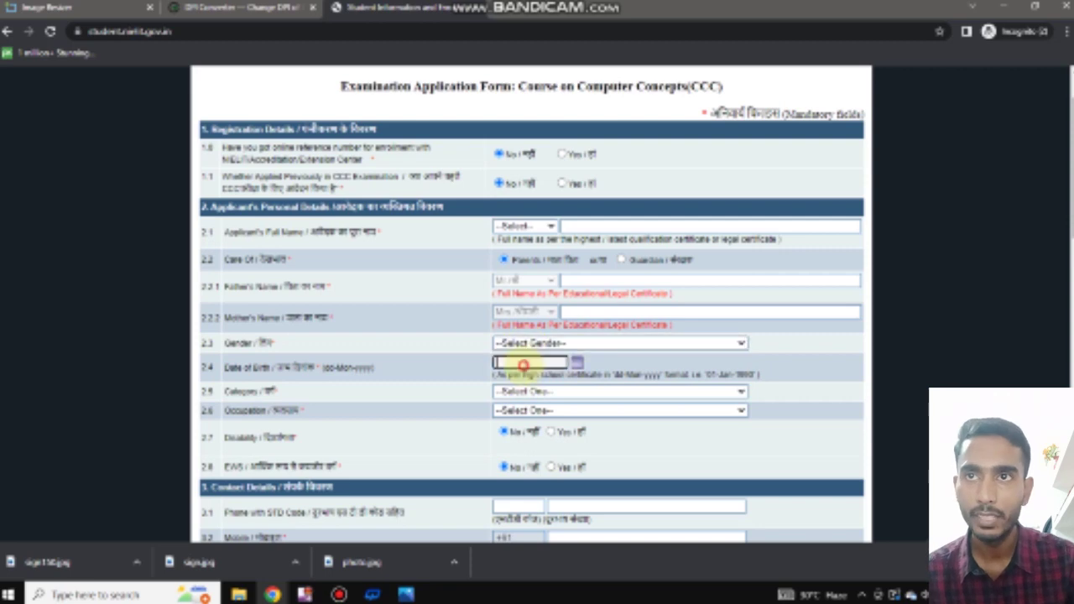
{"action": "left_click", "coordinate": [576, 363]}
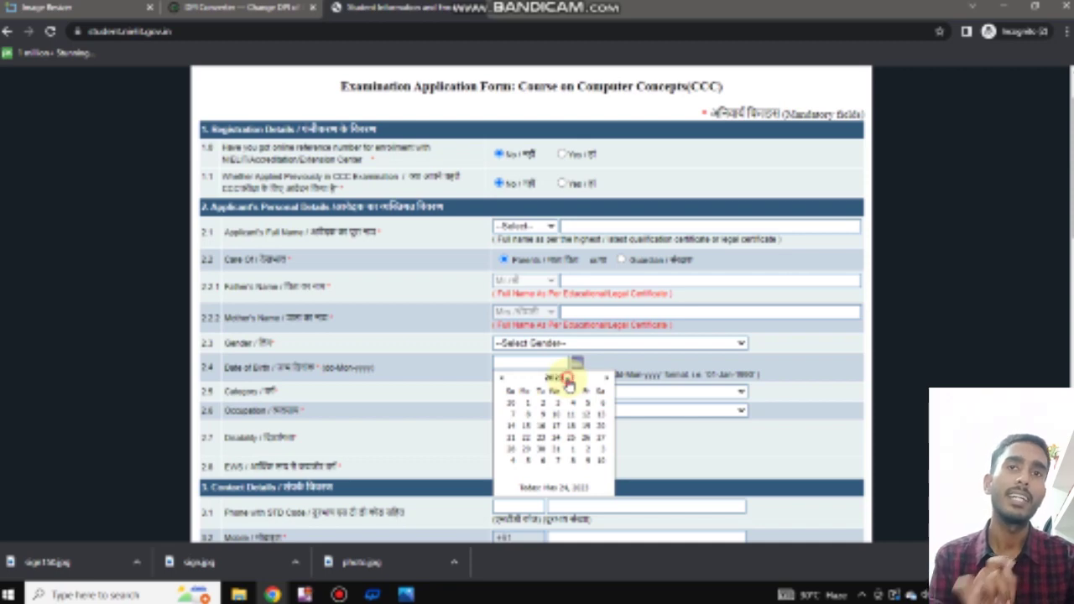
{"action": "left_click", "coordinate": [566, 379]}
{"action": "left_click", "coordinate": [554, 377]}
{"action": "left_click", "coordinate": [504, 380]}
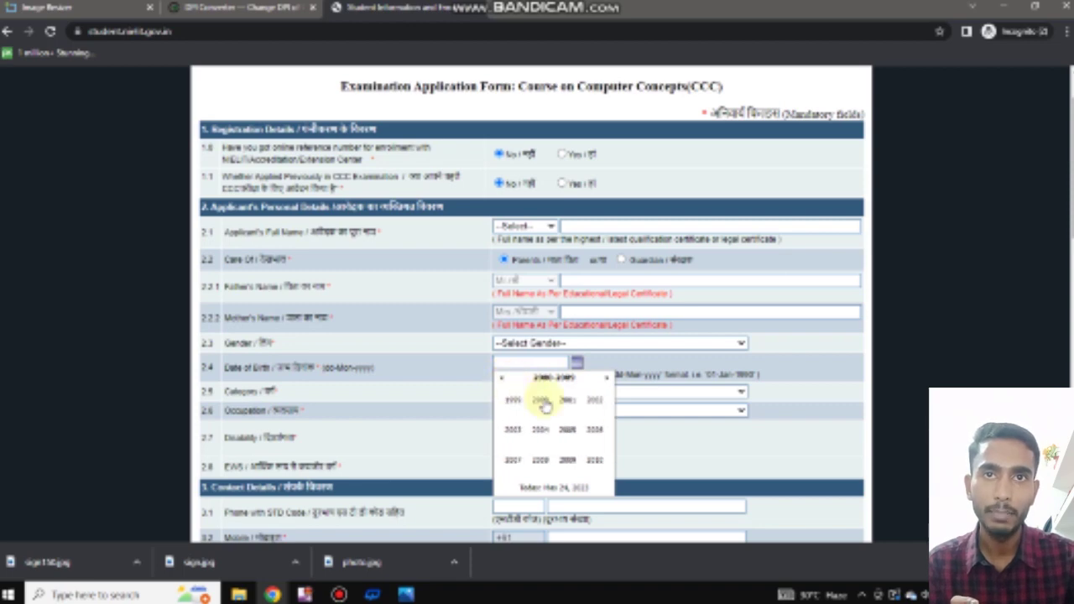
{"action": "left_click", "coordinate": [568, 400]}
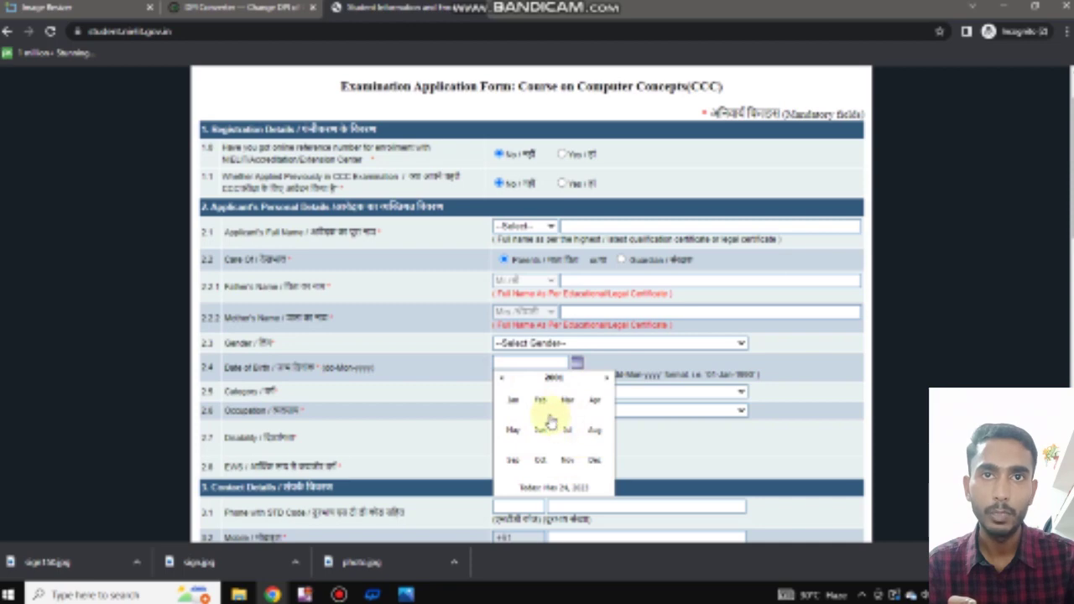
{"action": "left_click", "coordinate": [595, 402]}
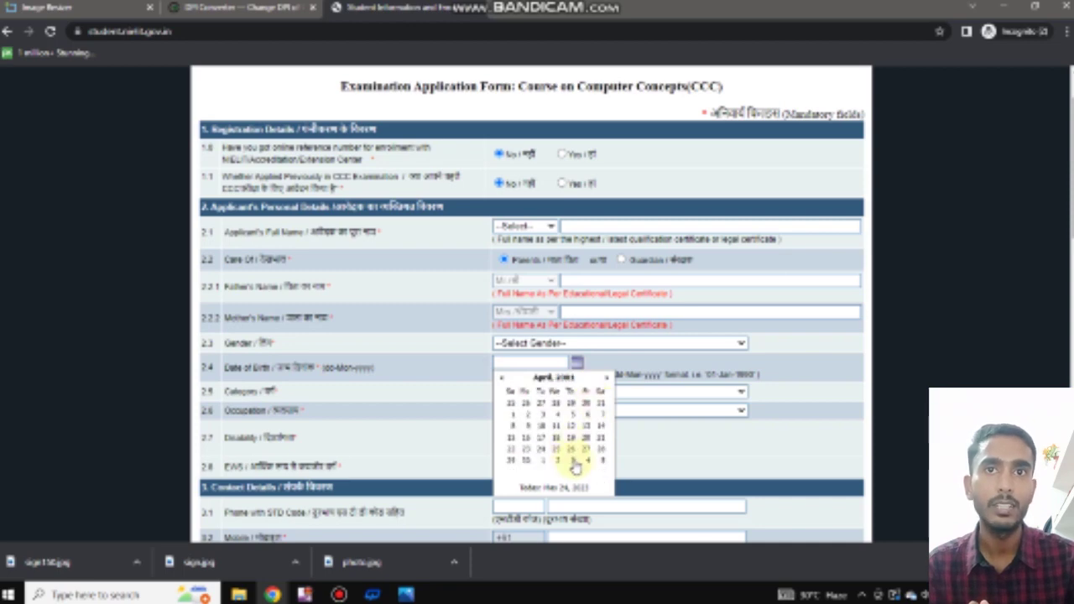
{"action": "left_click", "coordinate": [557, 440]}
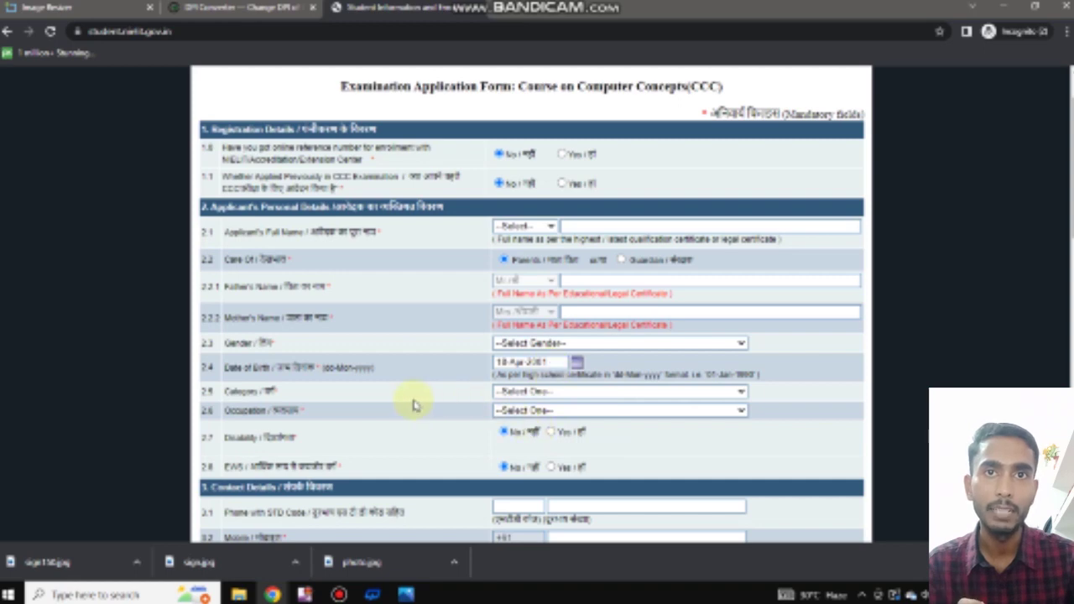
Set the applicant's category to General and view the available occupation options.
{"action": "left_click", "coordinate": [571, 392]}
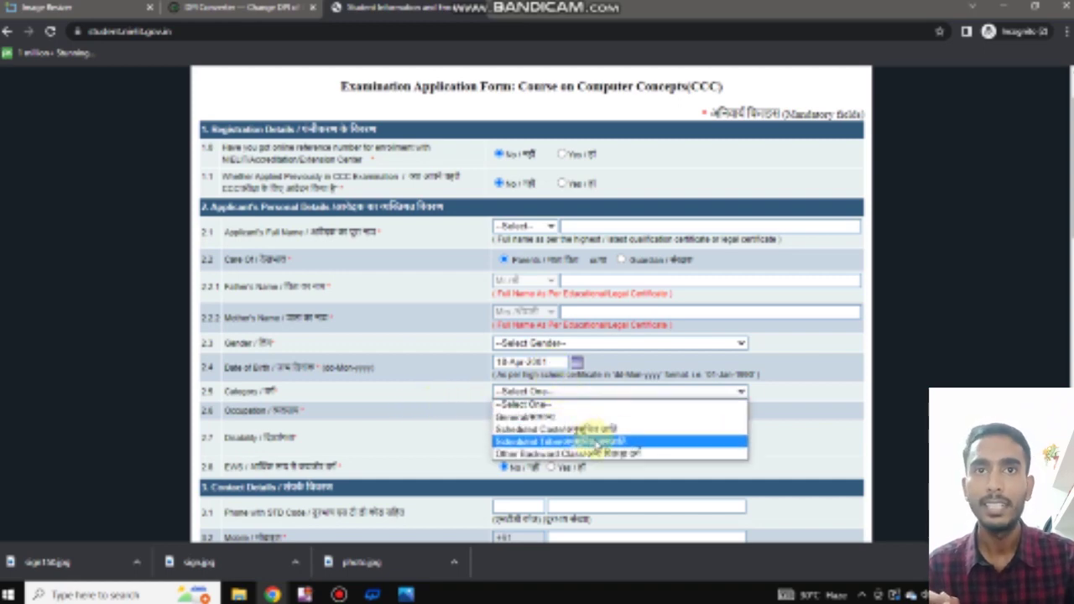
{"action": "left_click", "coordinate": [554, 417]}
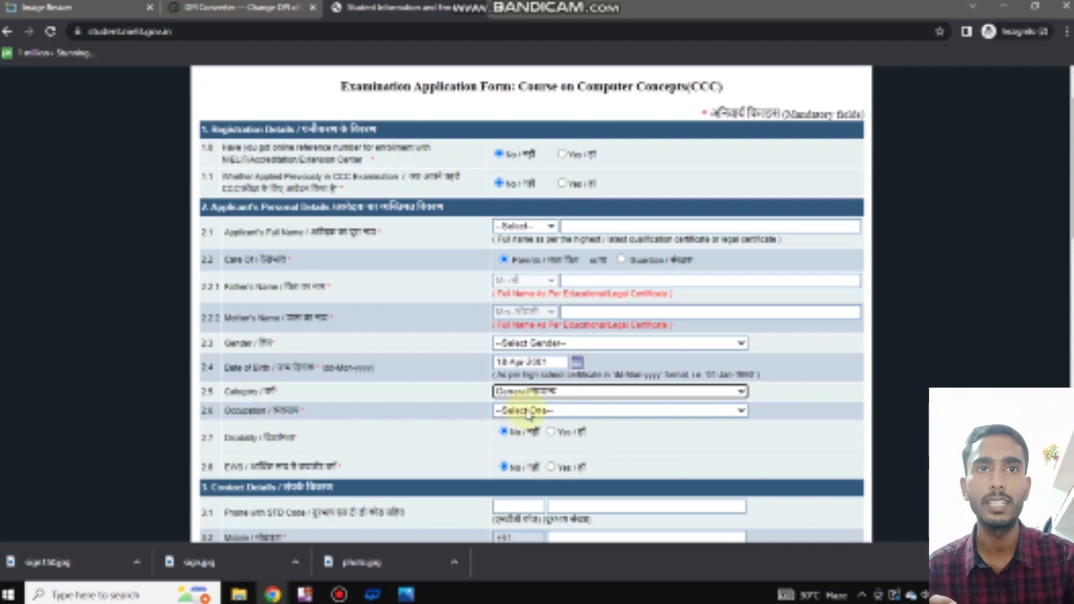
{"action": "left_click", "coordinate": [525, 411]}
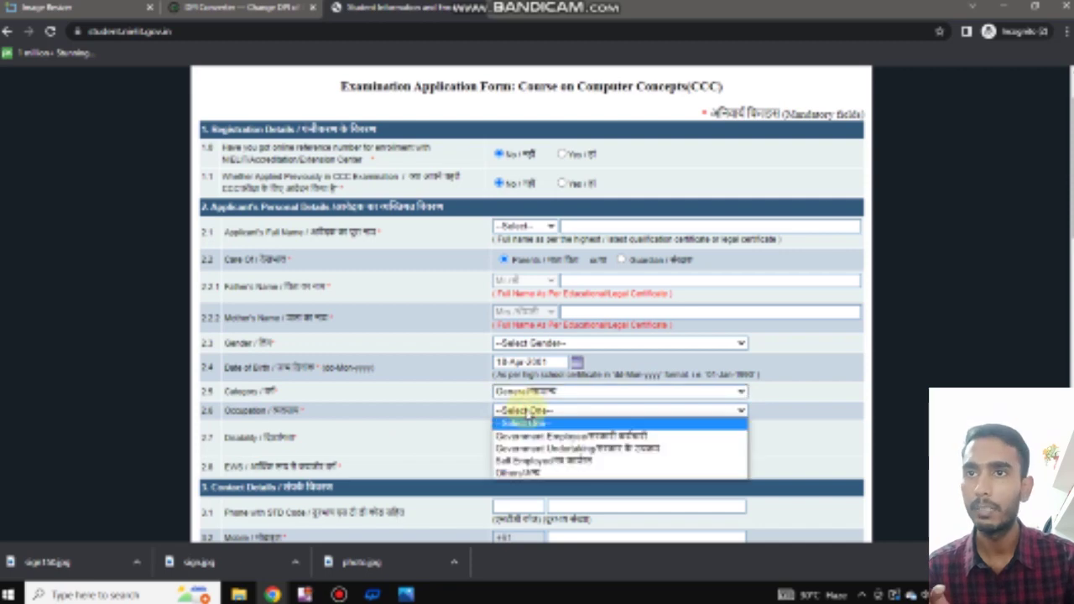
{"action": "left_click", "coordinate": [524, 412]}
Examine the disability and EWS options and the phone, mobile and email fields of the contact details section.
{"action": "scroll", "coordinate": [520, 409], "scroll_direction": "down", "scroll_amount": 1}
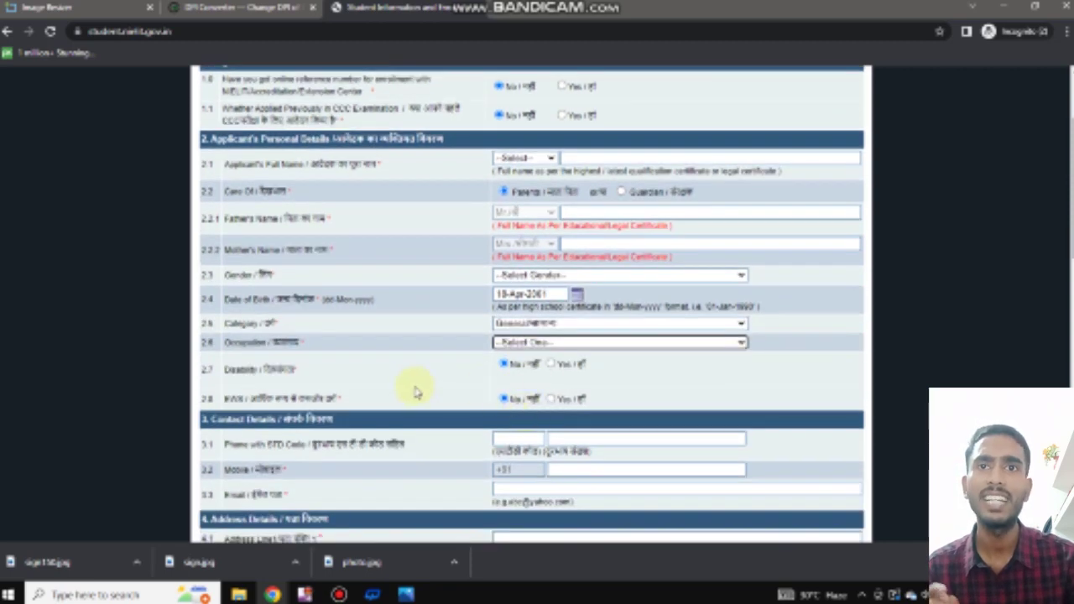
{"action": "left_click", "coordinate": [515, 400]}
{"action": "scroll", "coordinate": [514, 401], "scroll_direction": "down", "scroll_amount": 1}
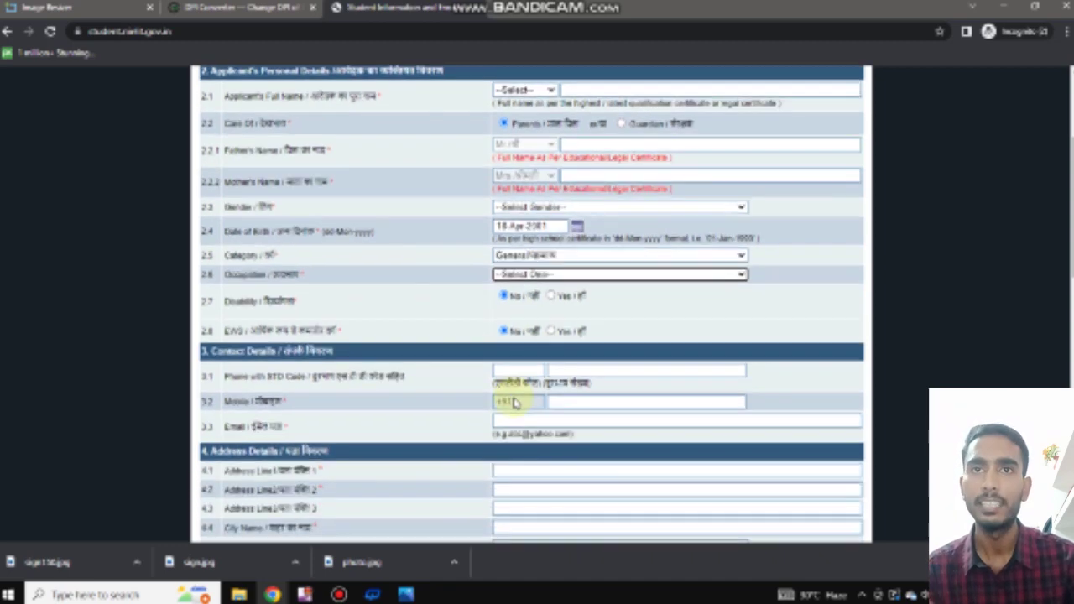
{"action": "left_click", "coordinate": [518, 371]}
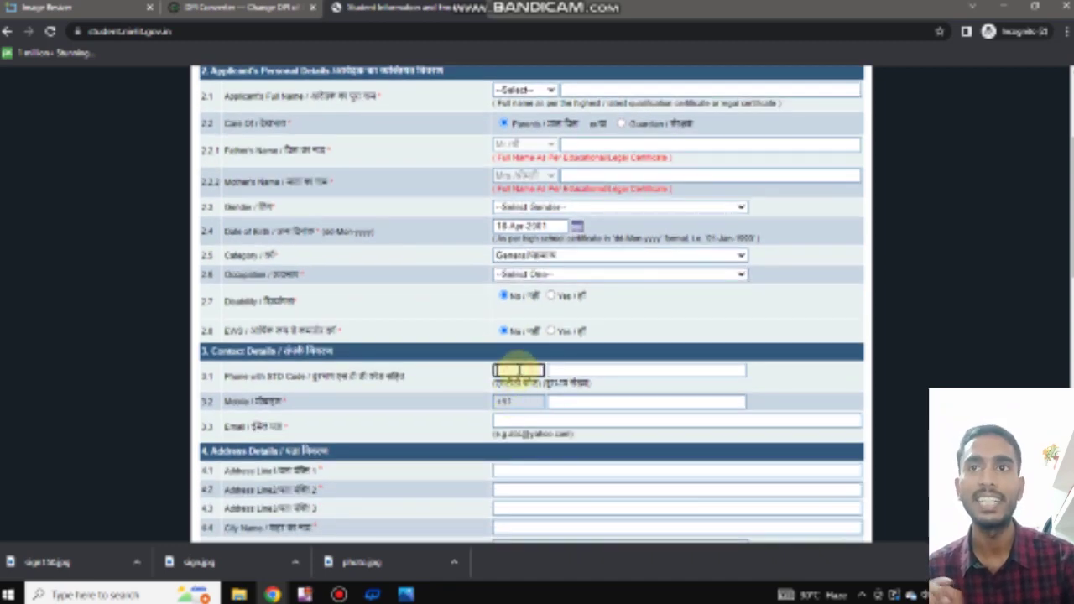
{"action": "left_click", "coordinate": [573, 376]}
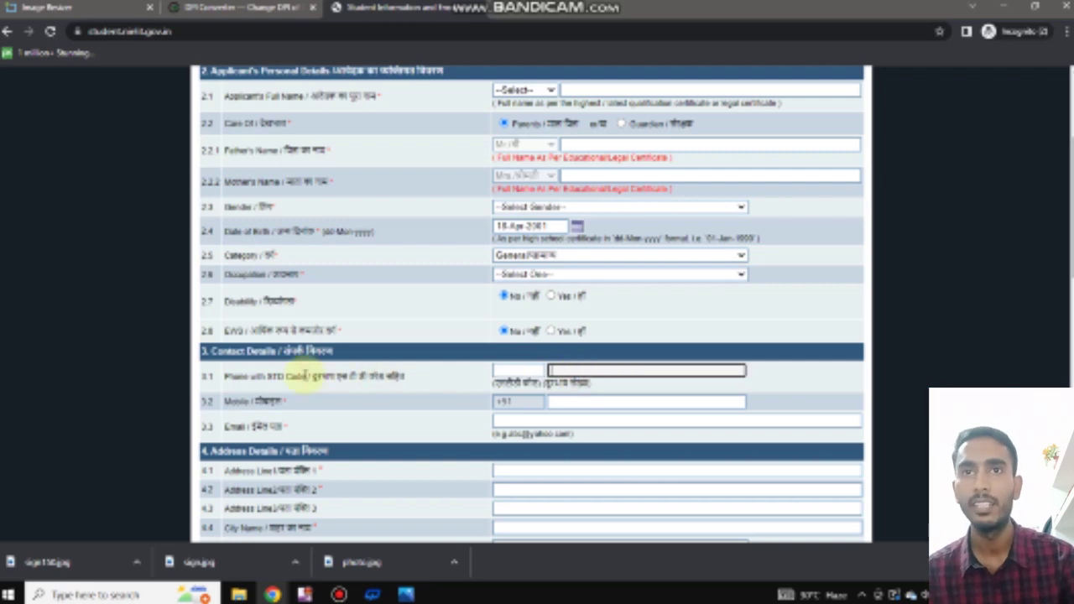
{"action": "scroll", "coordinate": [459, 419], "scroll_direction": "down", "scroll_amount": 1}
{"action": "left_click", "coordinate": [560, 335]}
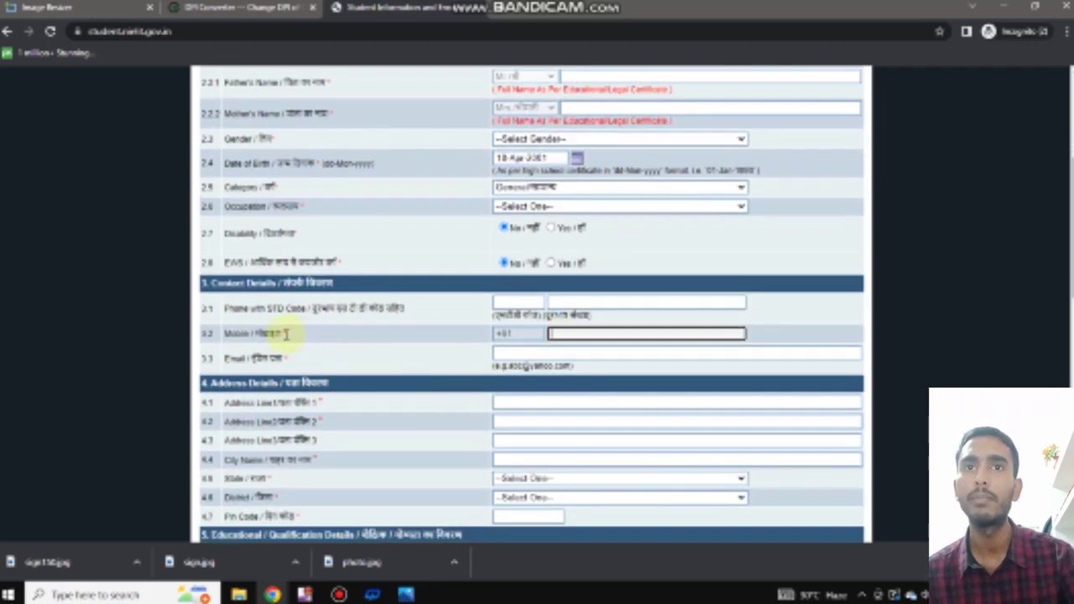
{"action": "left_click", "coordinate": [566, 353]}
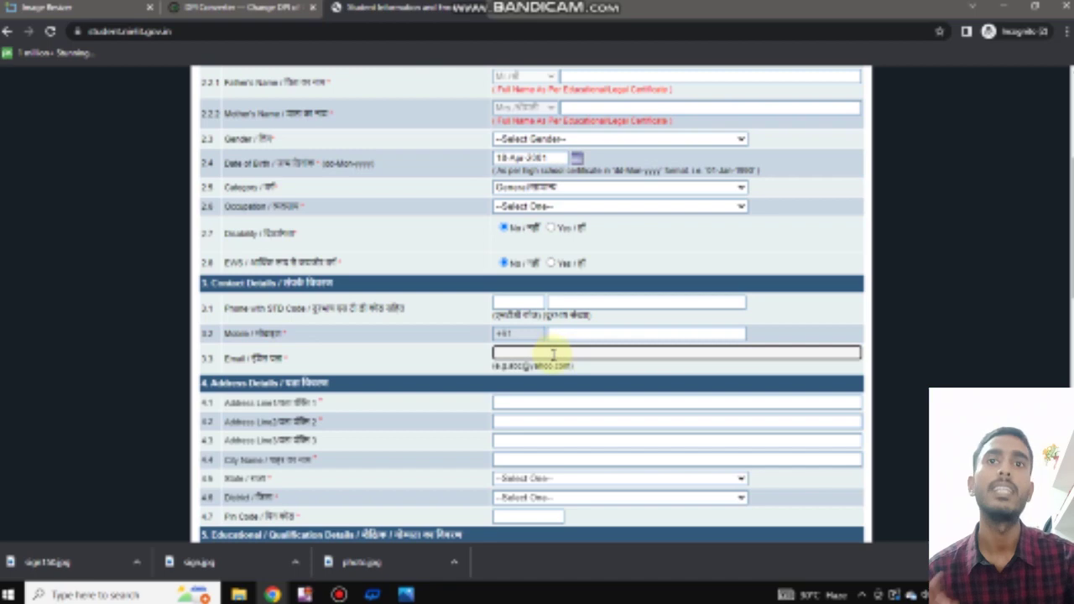
Examine the three address line fields in the address details section.
{"action": "scroll", "coordinate": [392, 402], "scroll_direction": "down", "scroll_amount": 3}
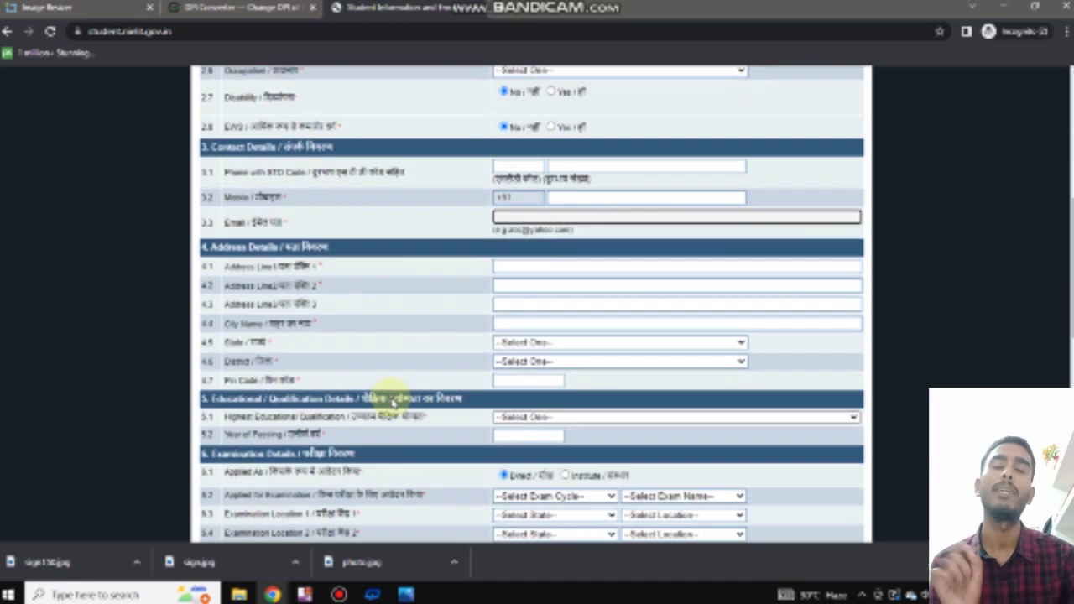
{"action": "left_click", "coordinate": [519, 266]}
{"action": "left_click", "coordinate": [519, 286]}
{"action": "left_click", "coordinate": [519, 302]}
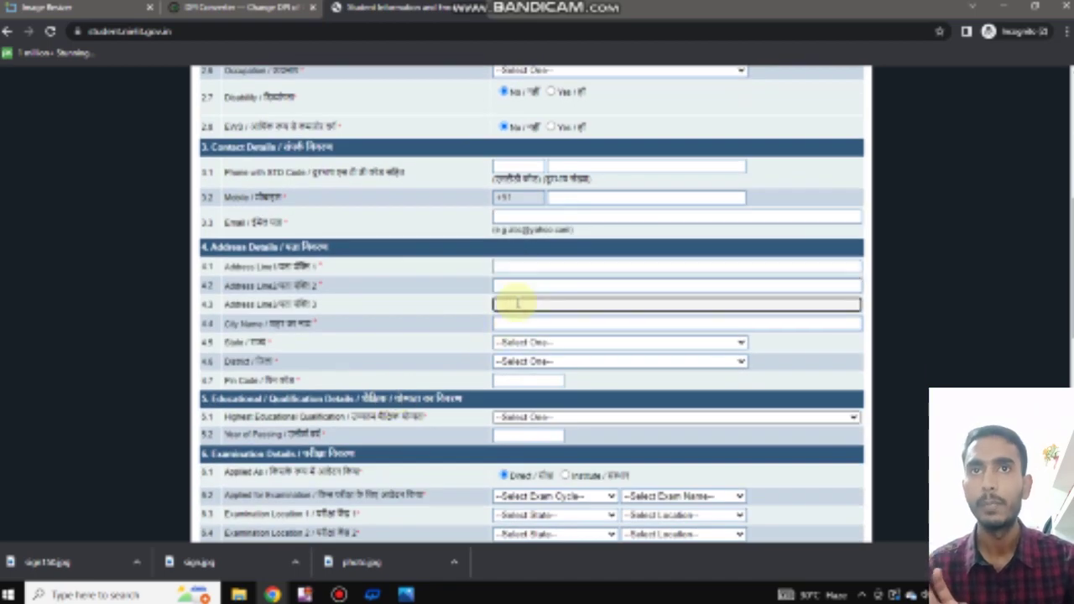
{"action": "left_click", "coordinate": [508, 268]}
{"action": "left_click", "coordinate": [506, 286]}
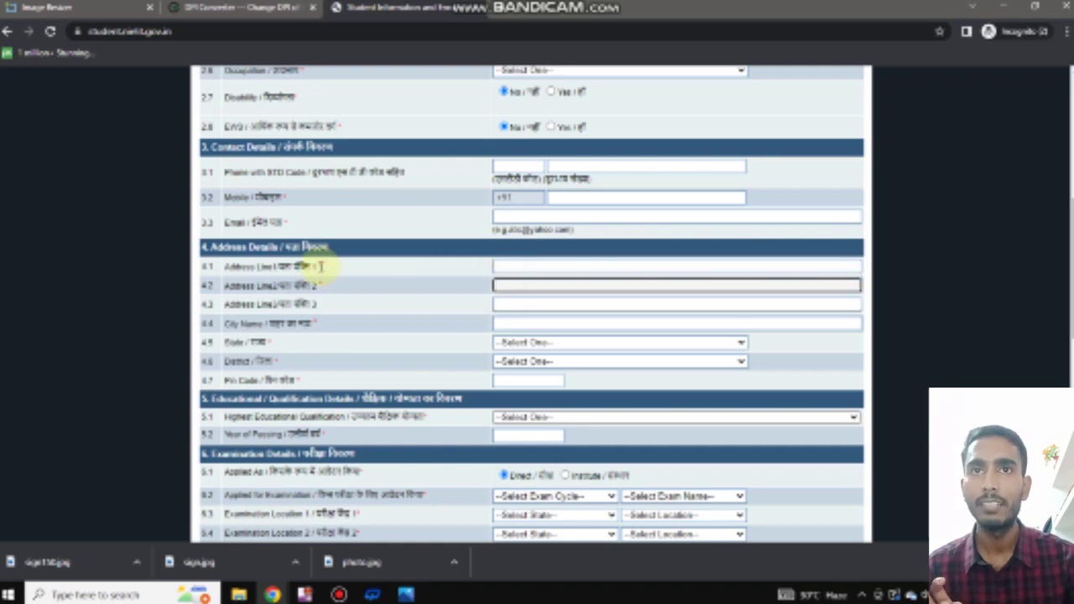
{"action": "left_click", "coordinate": [499, 306]}
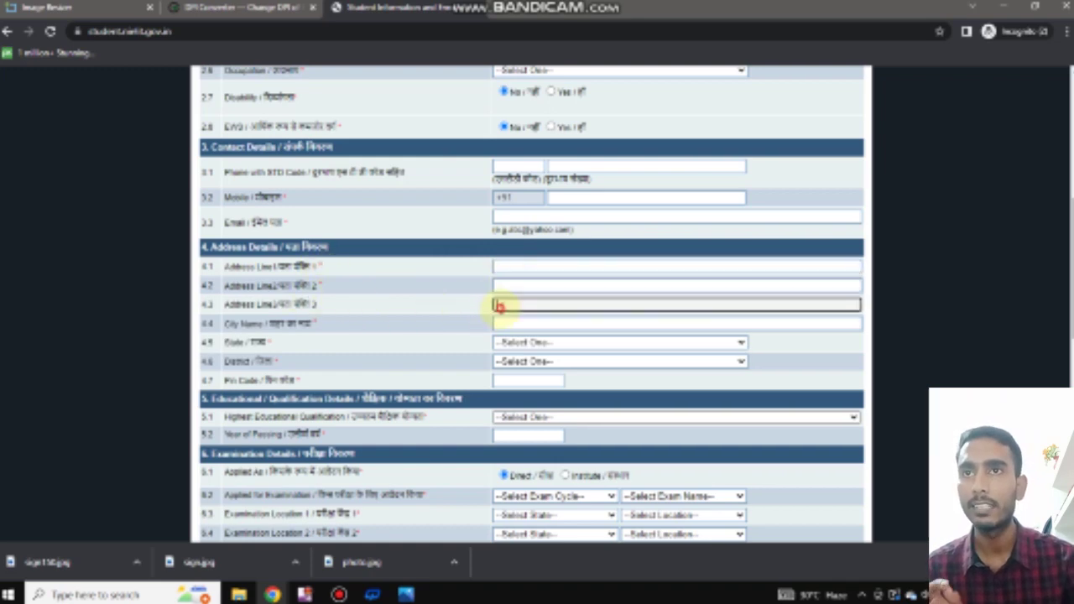
Enter lucknow as the city name and set the state to Uttar Pradesh in the address details.
{"action": "left_click", "coordinate": [508, 325]}
{"action": "type", "text": "budaun"}
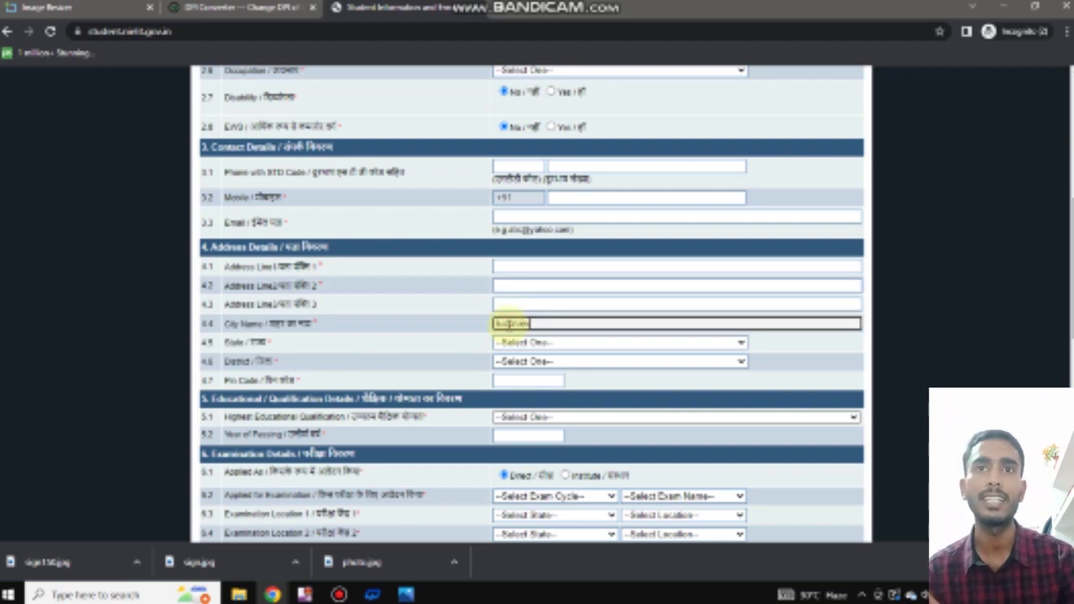
{"action": "left_click", "coordinate": [528, 344]}
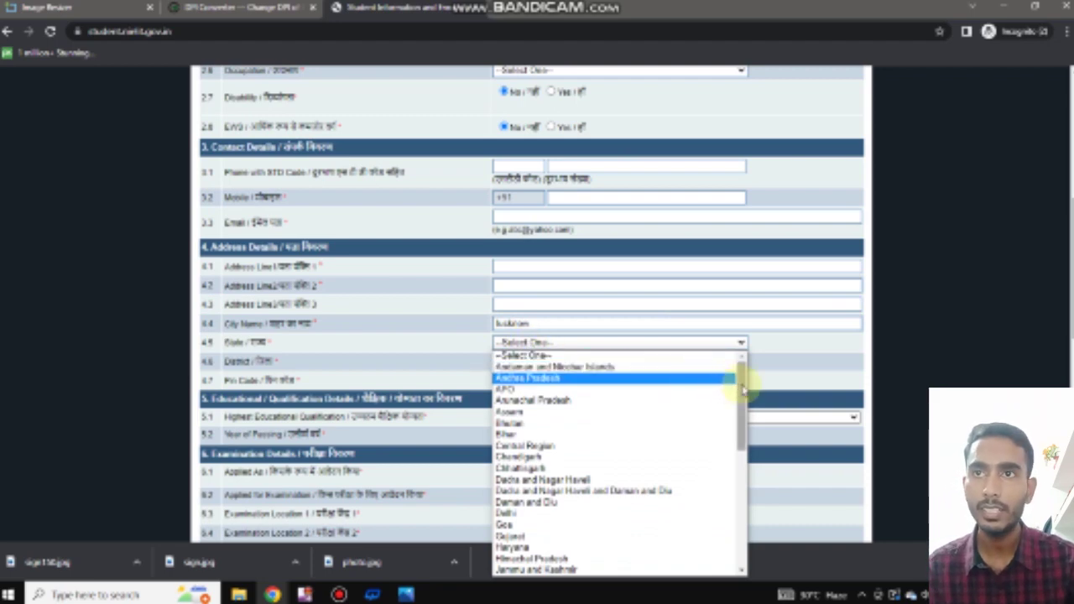
{"action": "left_click_drag", "start_coordinate": [743, 392], "coordinate": [732, 529]}
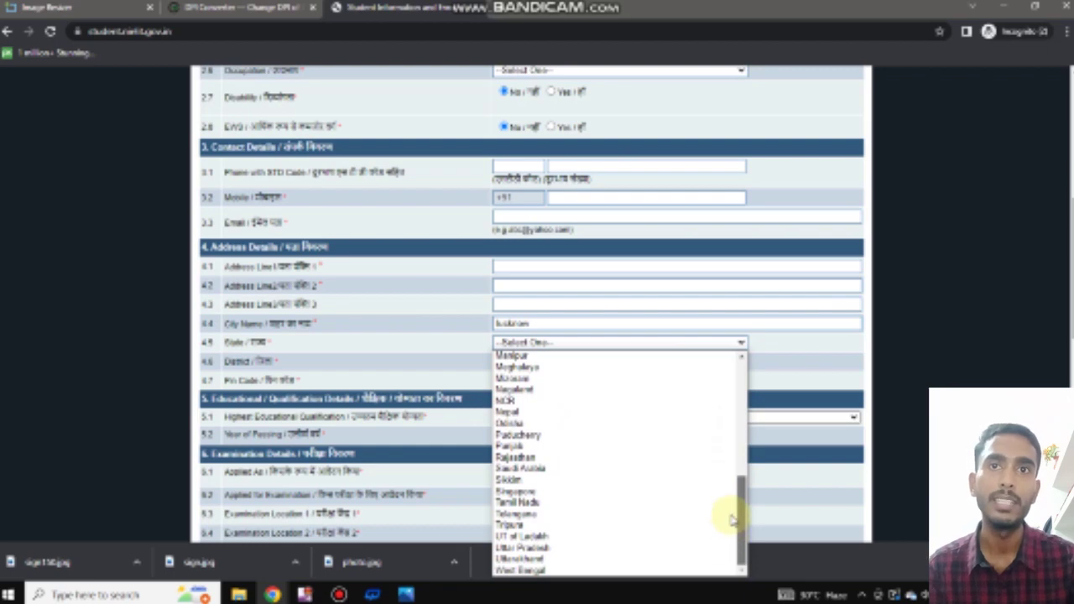
{"action": "left_click_drag", "start_coordinate": [732, 519], "coordinate": [732, 447]}
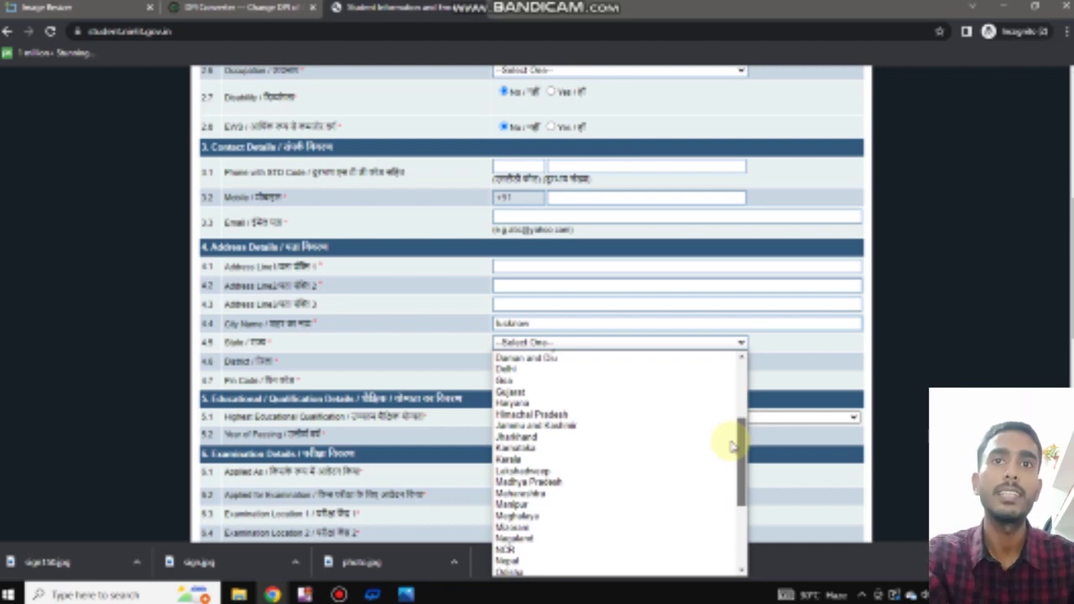
{"action": "left_click_drag", "start_coordinate": [732, 447], "coordinate": [739, 367]}
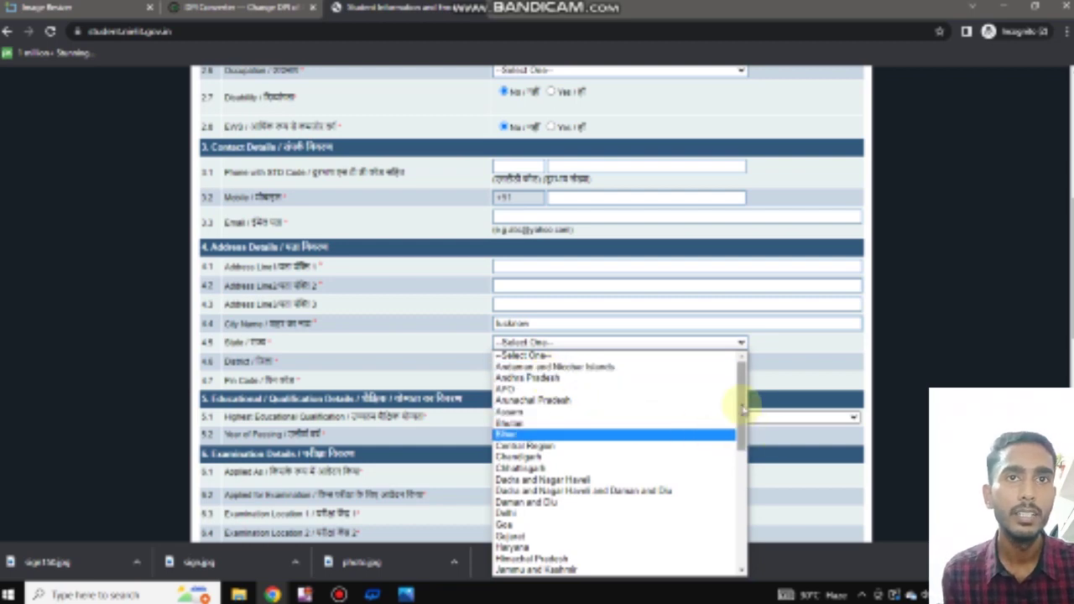
{"action": "left_click_drag", "start_coordinate": [742, 407], "coordinate": [742, 556]}
{"action": "left_click", "coordinate": [525, 547]}
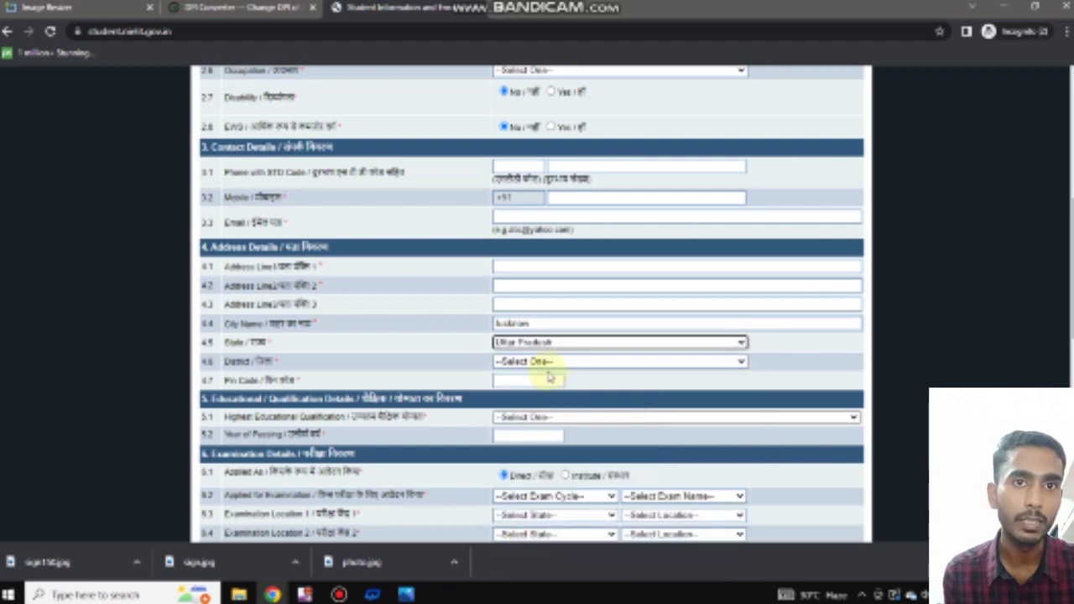
Set the district to Lucknow in the address details.
{"action": "left_click", "coordinate": [537, 366]}
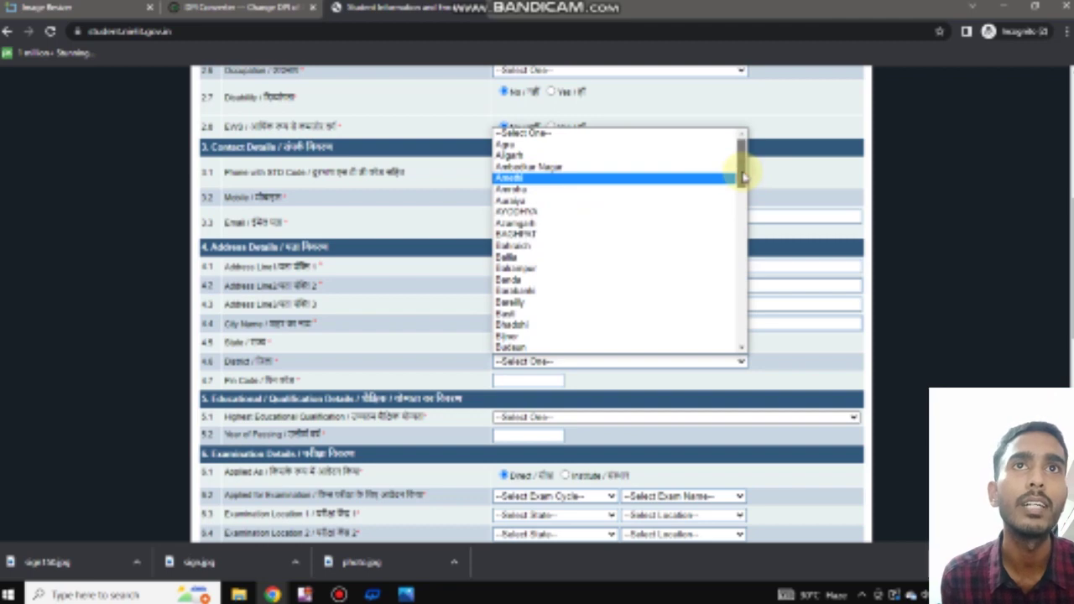
{"action": "scroll", "coordinate": [743, 186], "scroll_direction": "down", "scroll_amount": 1}
{"action": "left_click_drag", "start_coordinate": [743, 181], "coordinate": [743, 213]}
{"action": "left_click", "coordinate": [510, 290]}
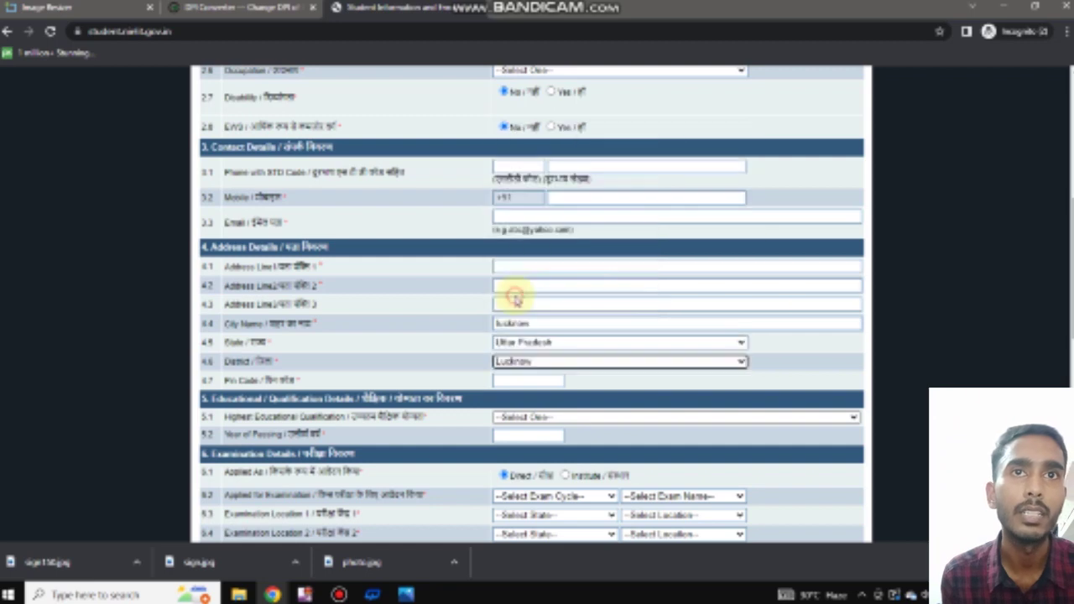
Examine the pin code field and the available options for the highest educational qualification.
{"action": "left_click", "coordinate": [502, 381]}
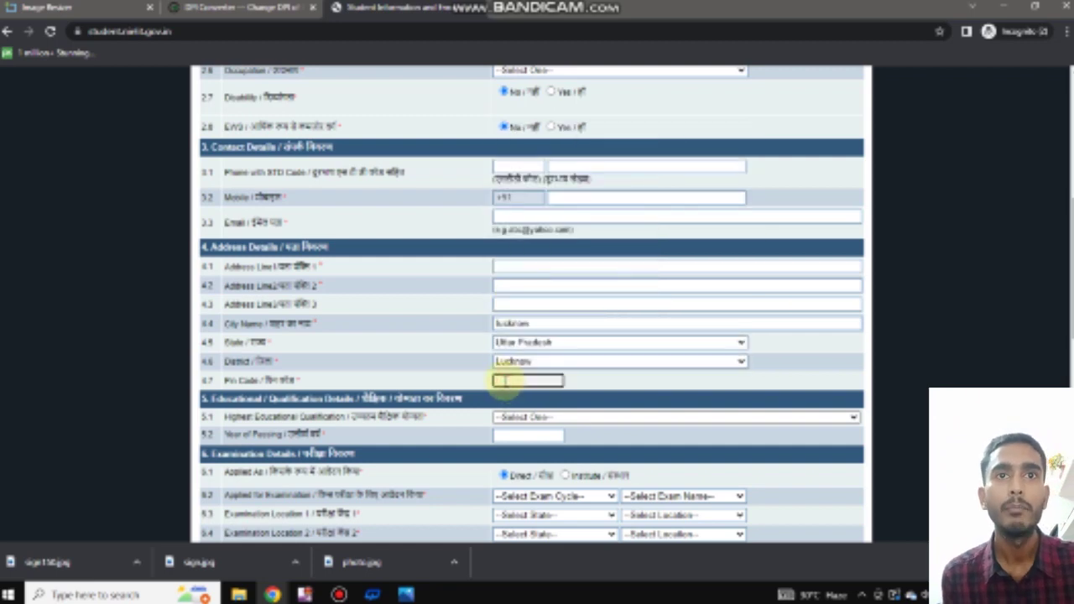
{"action": "scroll", "coordinate": [588, 399], "scroll_direction": "down", "scroll_amount": 1}
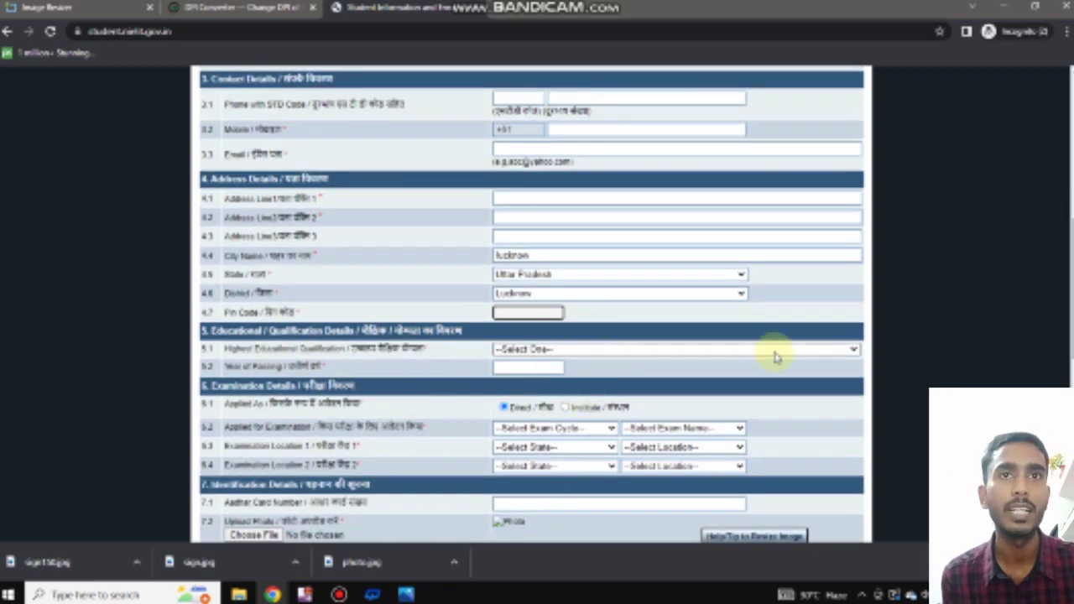
{"action": "left_click", "coordinate": [855, 349]}
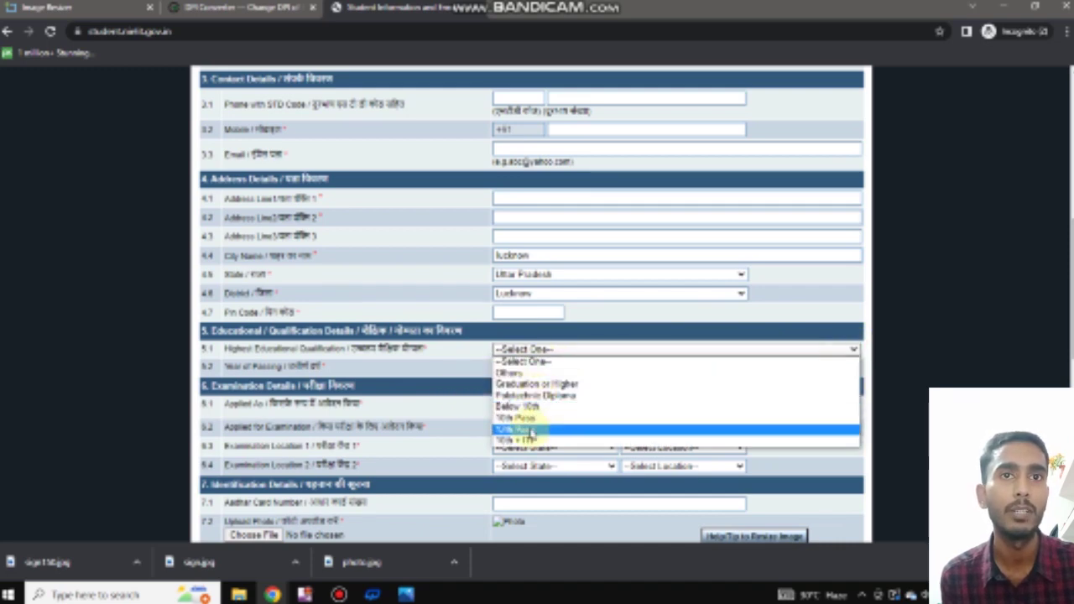
{"action": "key", "text": "Escape"}
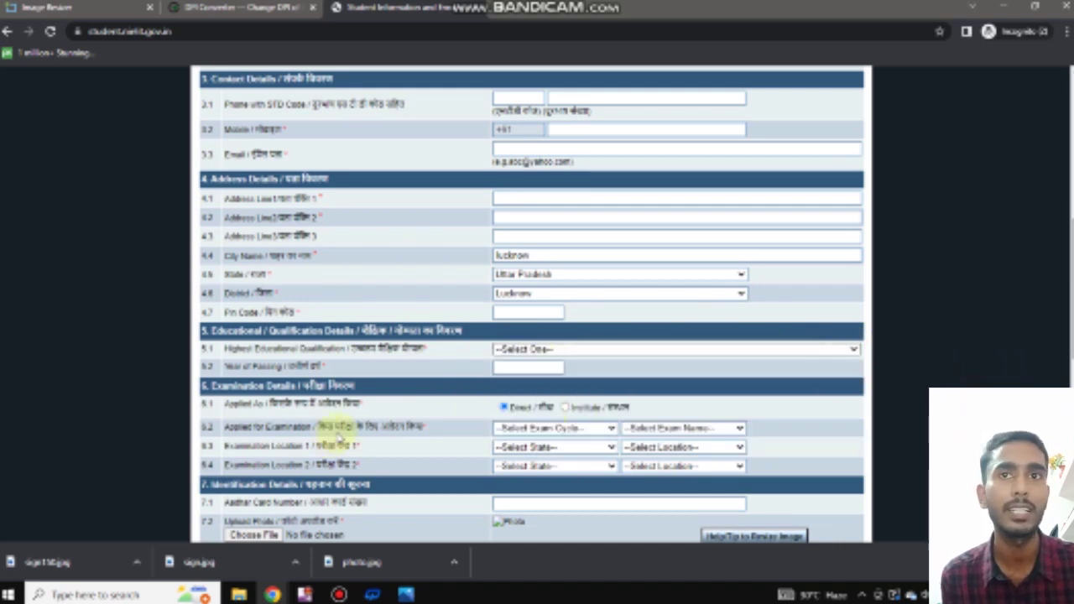
Set the applied examination to Every Month Exam Cycle and July, 2023, and check the state field of Examination Location 1.
{"action": "scroll", "coordinate": [340, 430], "scroll_direction": "down", "scroll_amount": 1}
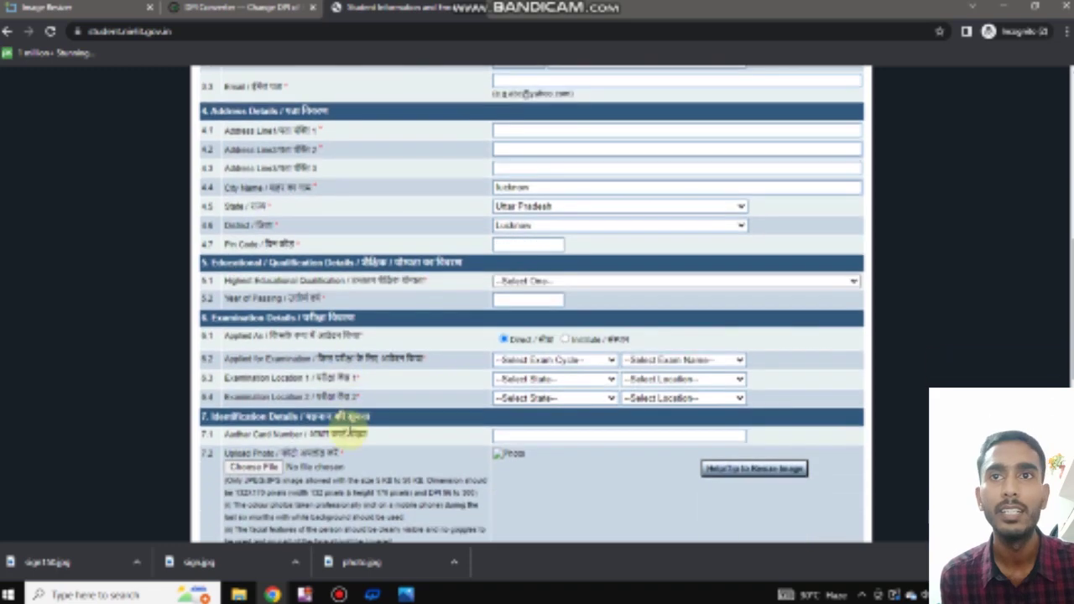
{"action": "left_click", "coordinate": [605, 361]}
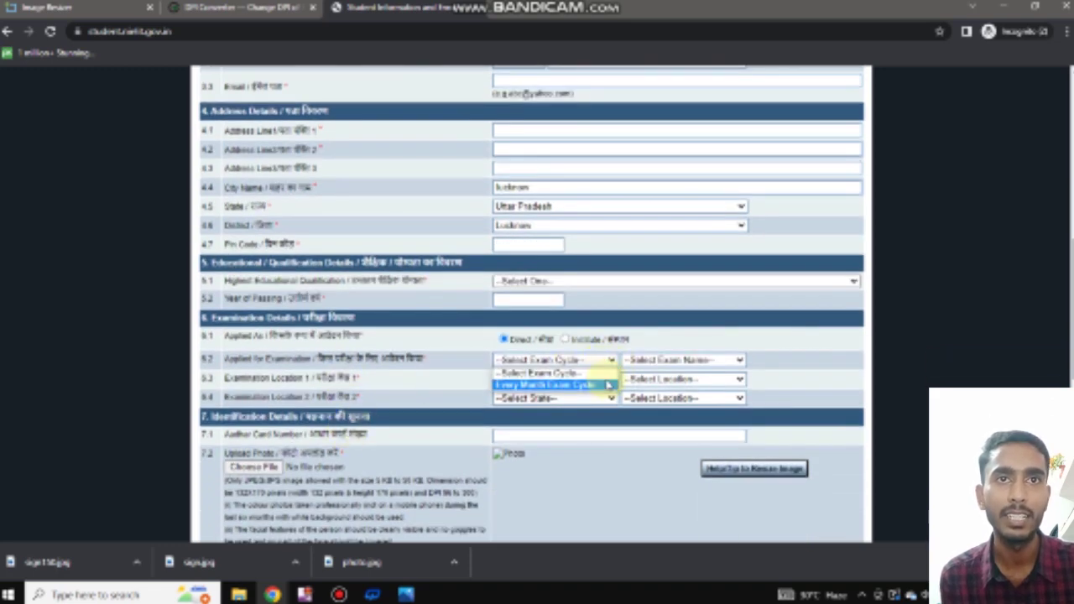
{"action": "left_click", "coordinate": [606, 384]}
{"action": "left_click", "coordinate": [727, 360]}
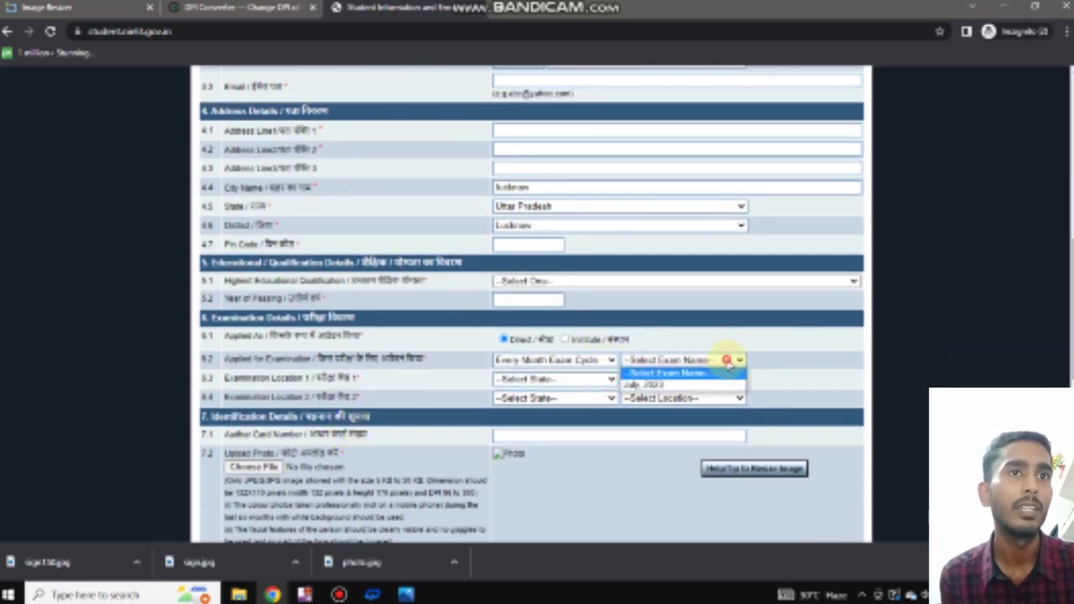
{"action": "left_click", "coordinate": [654, 386]}
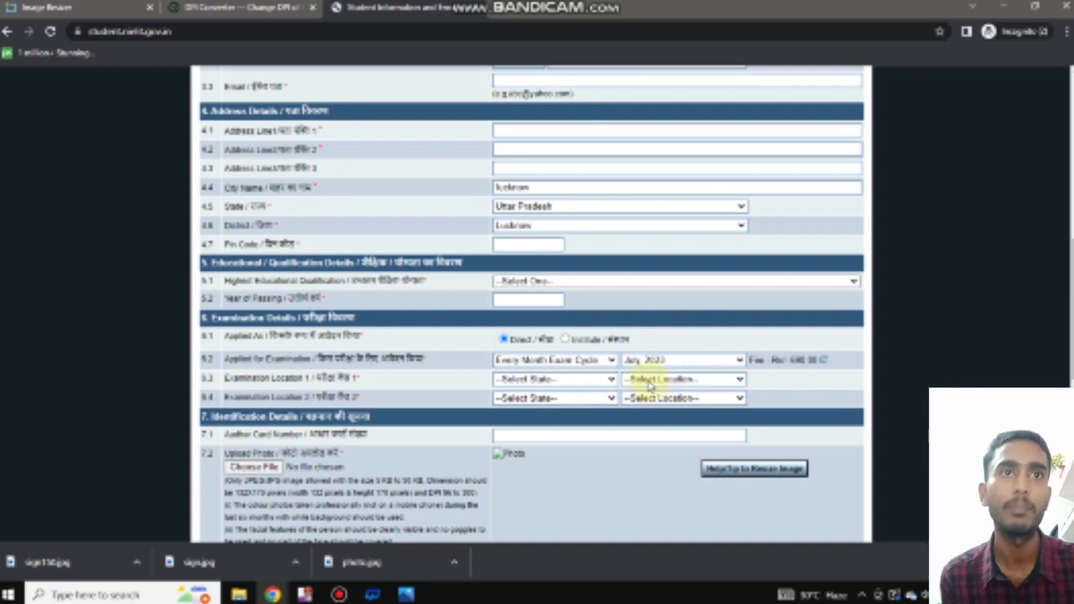
{"action": "left_click", "coordinate": [587, 383]}
{"action": "left_click", "coordinate": [588, 383]}
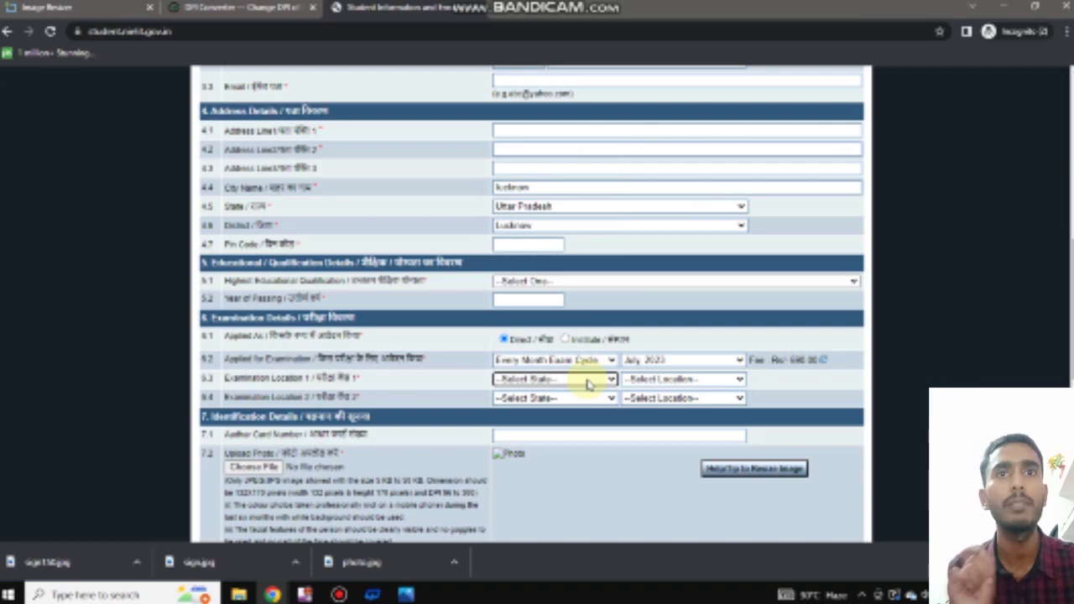
Browse for the applicant's photo upload and select photo.jpg in the Downloads folder.
{"action": "scroll", "coordinate": [587, 383], "scroll_direction": "down", "scroll_amount": 2}
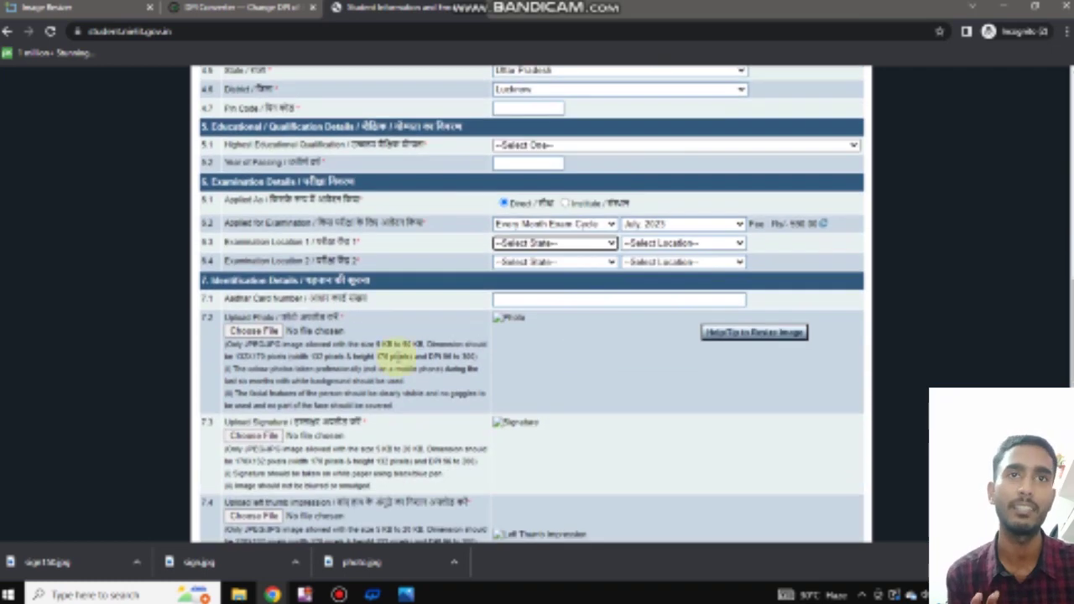
{"action": "left_click", "coordinate": [255, 332]}
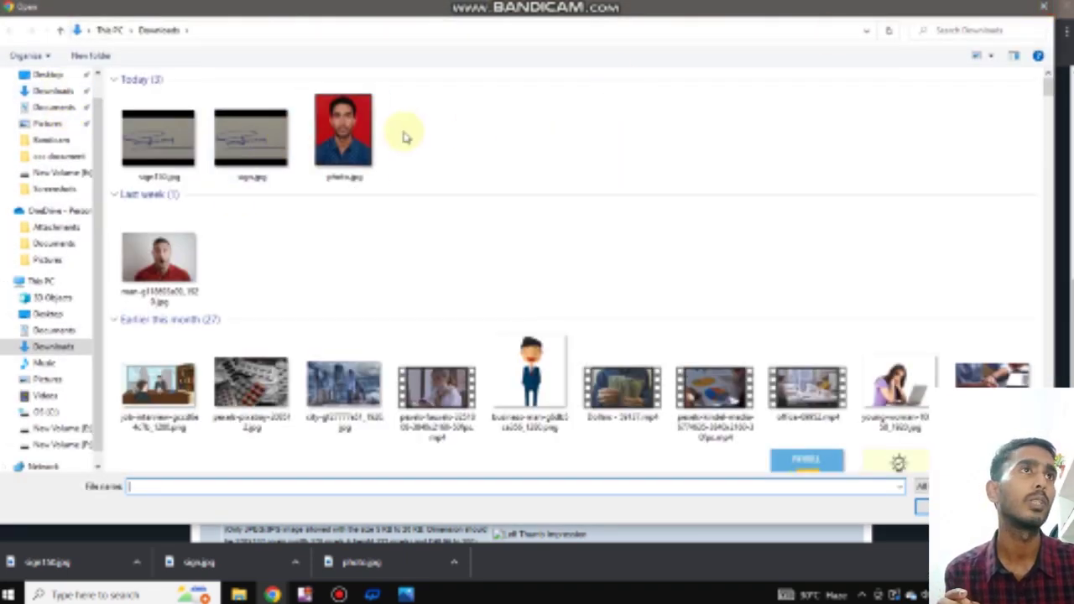
{"action": "left_click", "coordinate": [339, 147]}
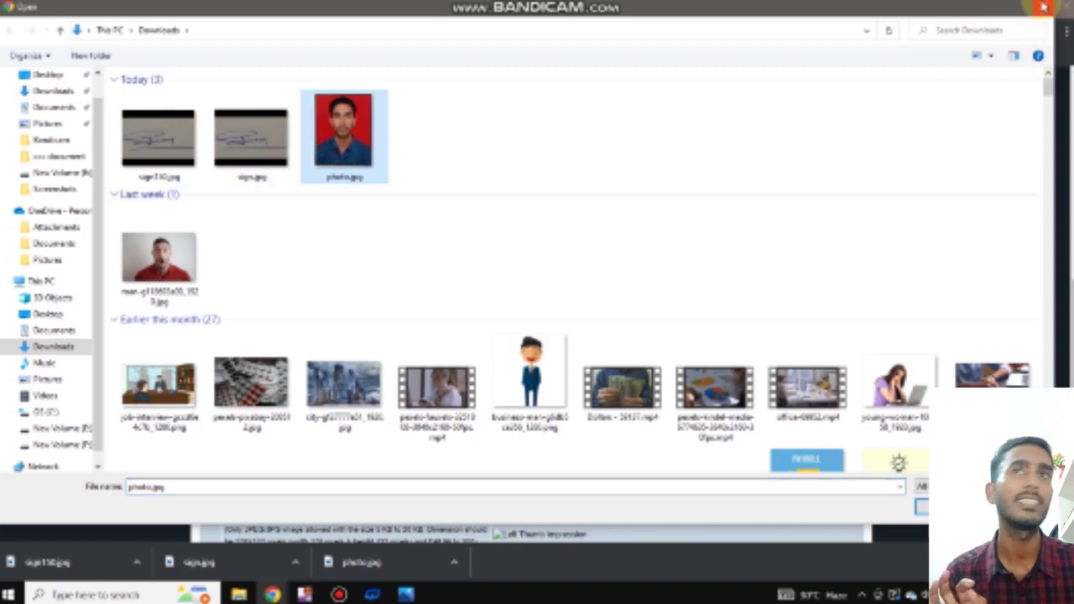